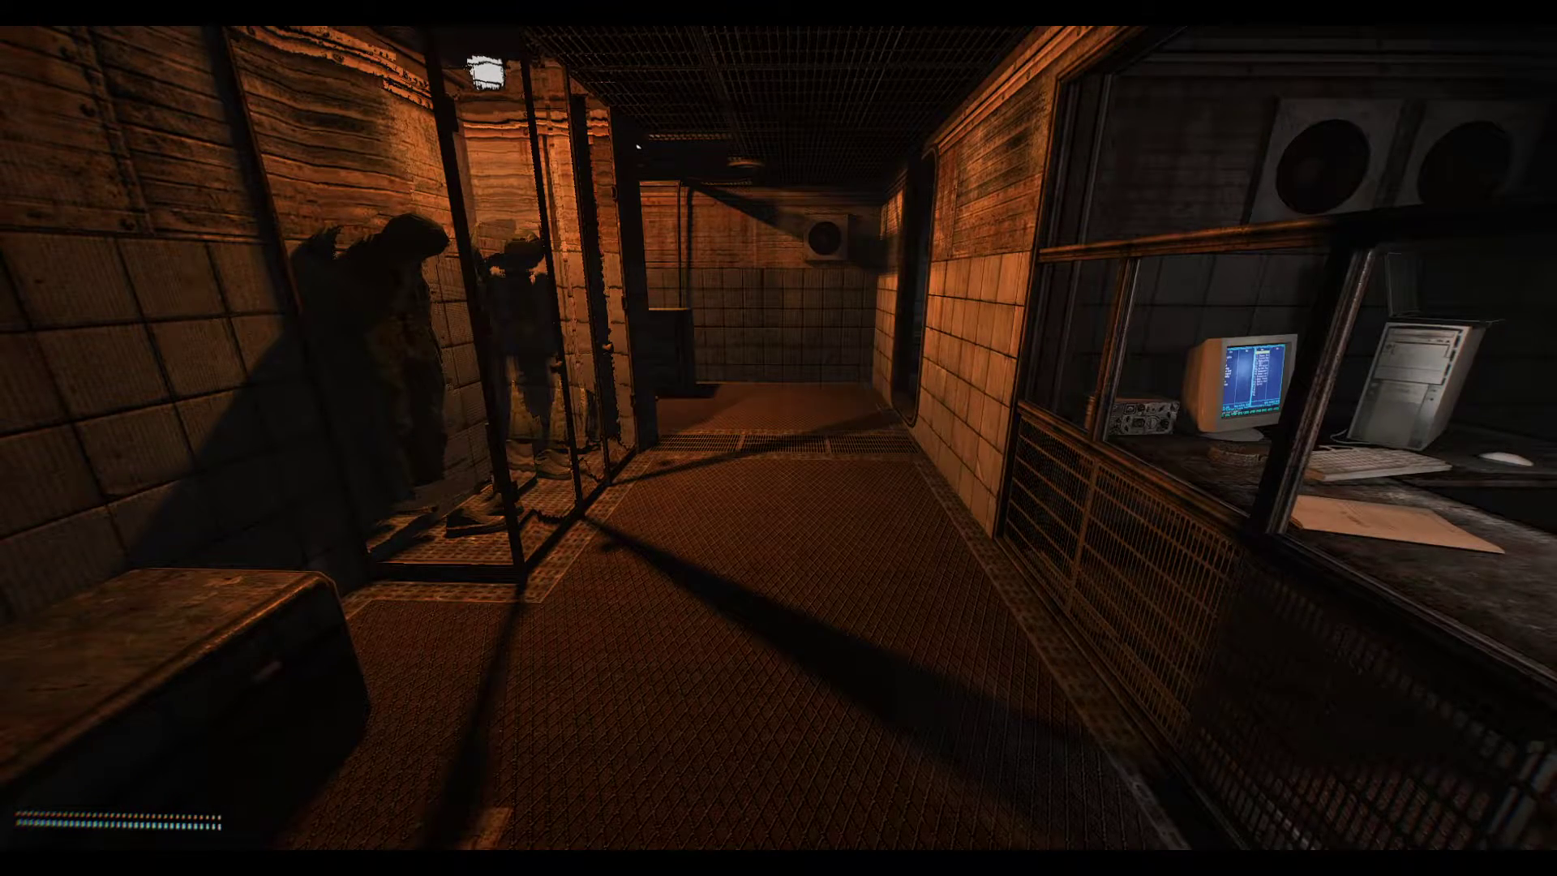
Step: Take out the PDA with the P key to show the Zone area map
key(p)
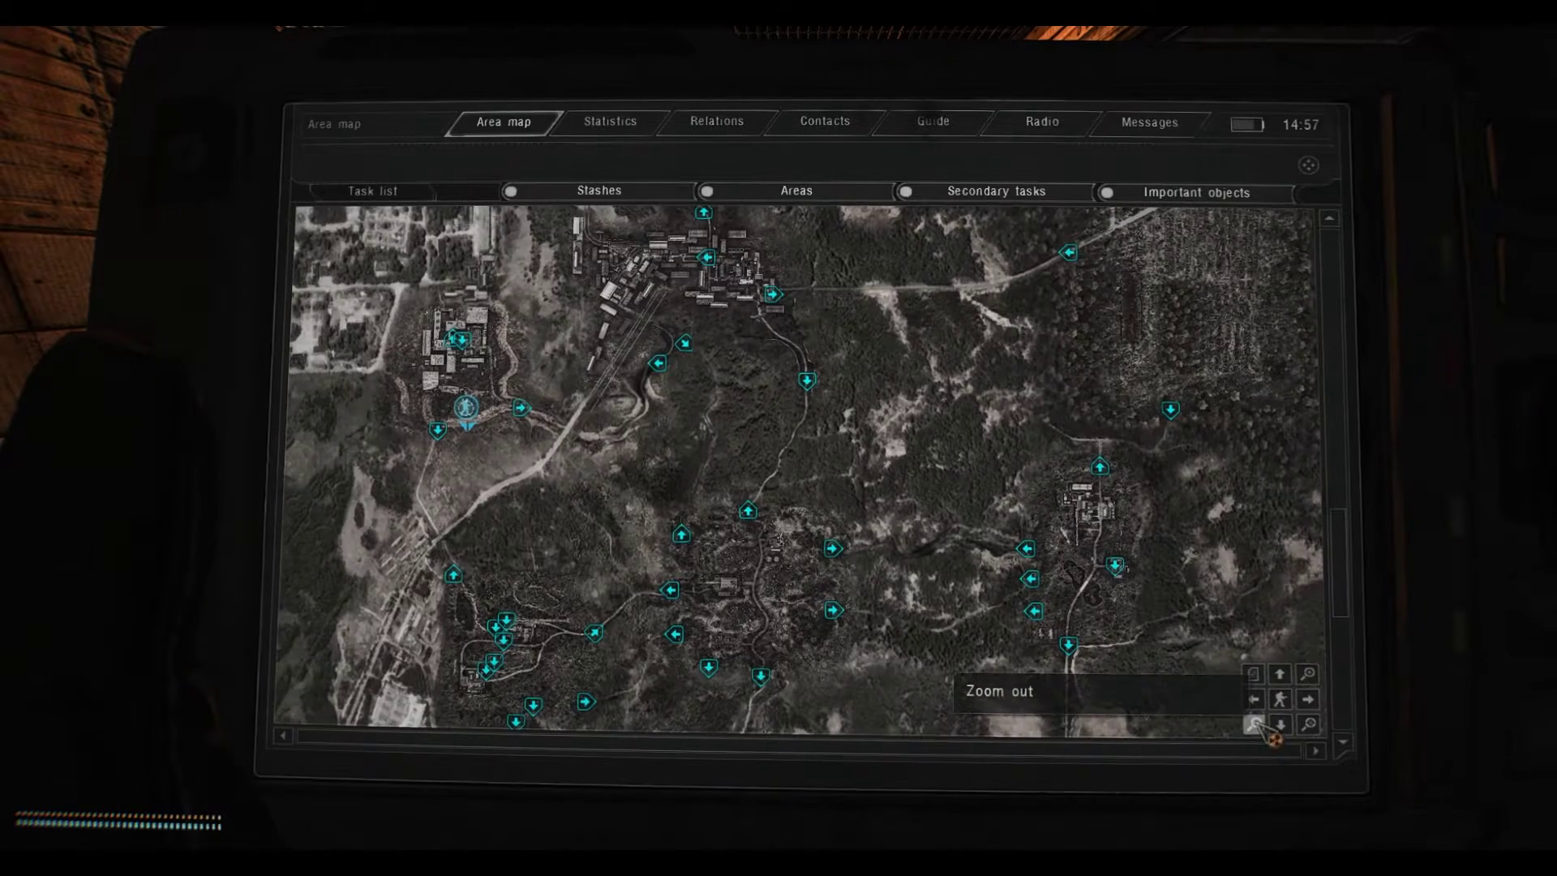
Step: Zoom in on the area map, show the symbol legend, and centre on the player
click(1308, 674)
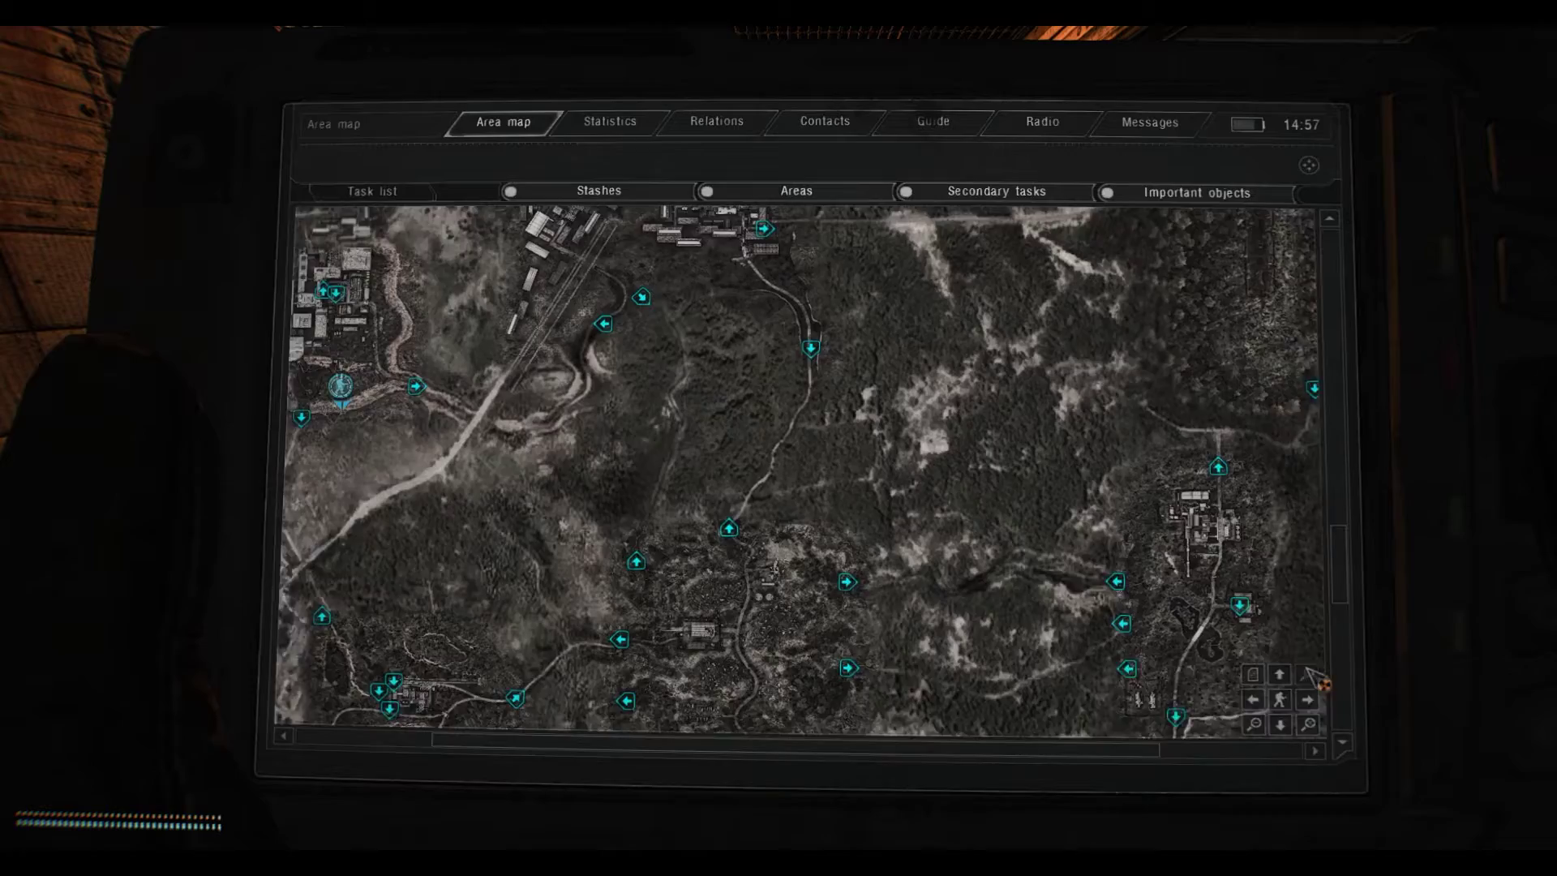
scroll(913, 511, down, 3)
scroll(913, 510, up, 2)
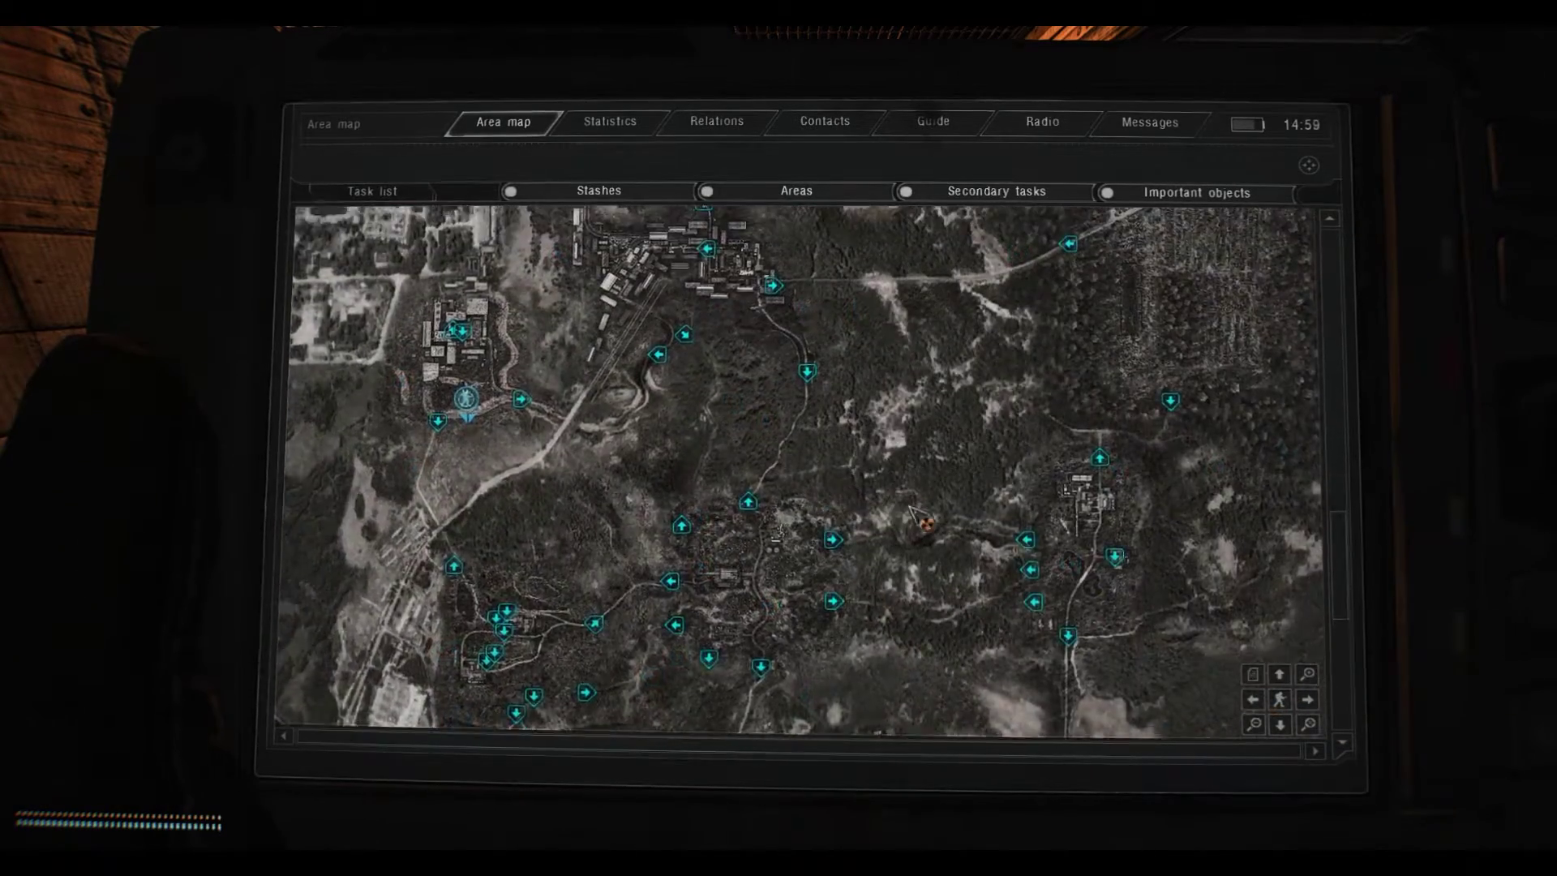
scroll(909, 506, up, 3)
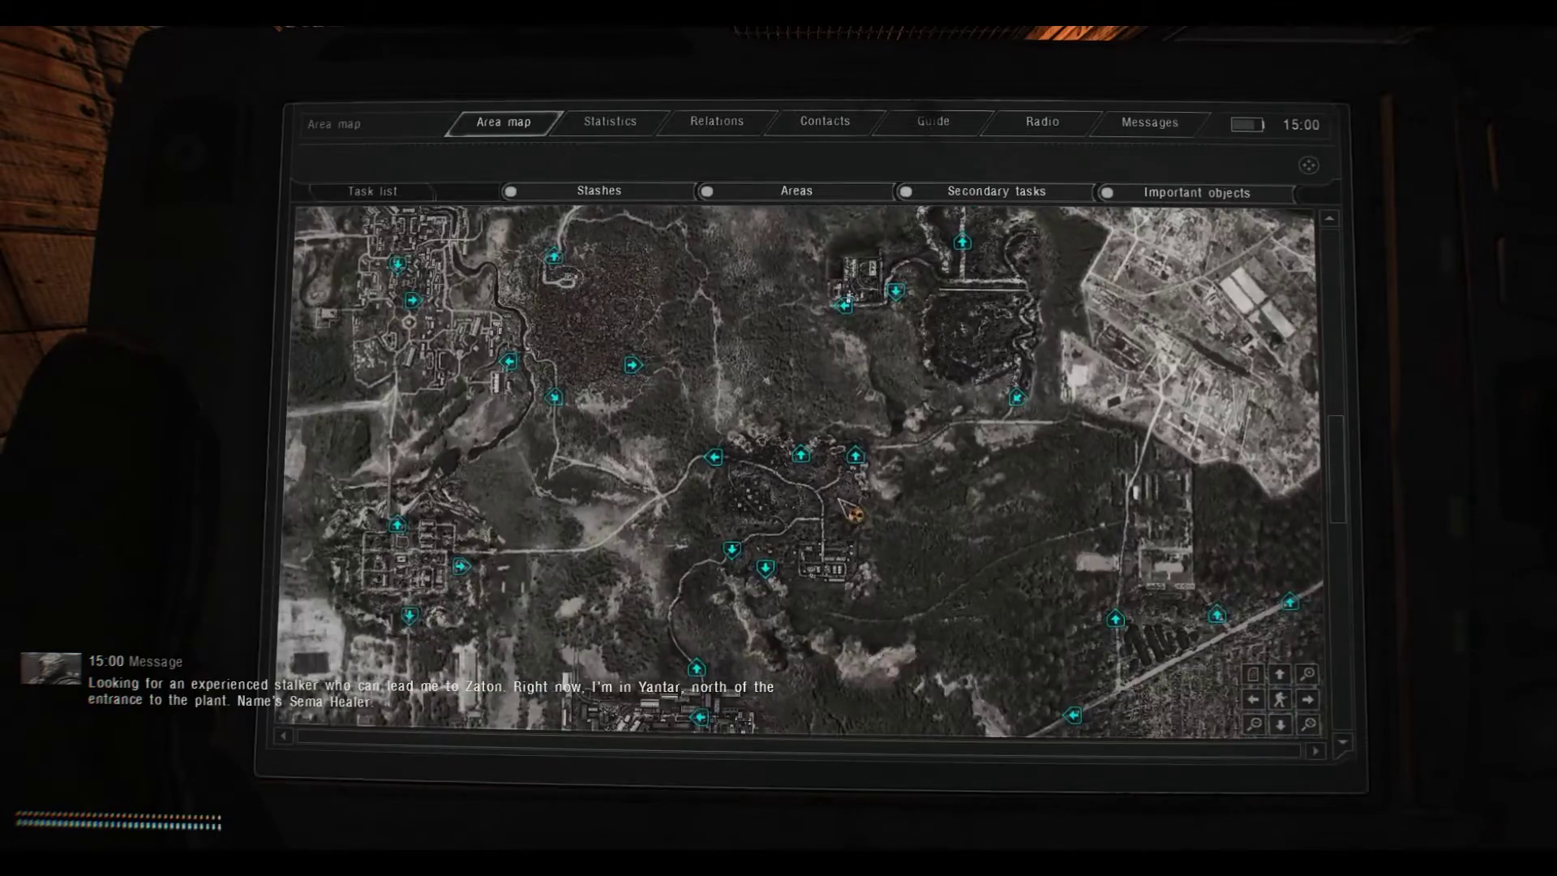
click(1254, 673)
scroll(1201, 564, down, 2)
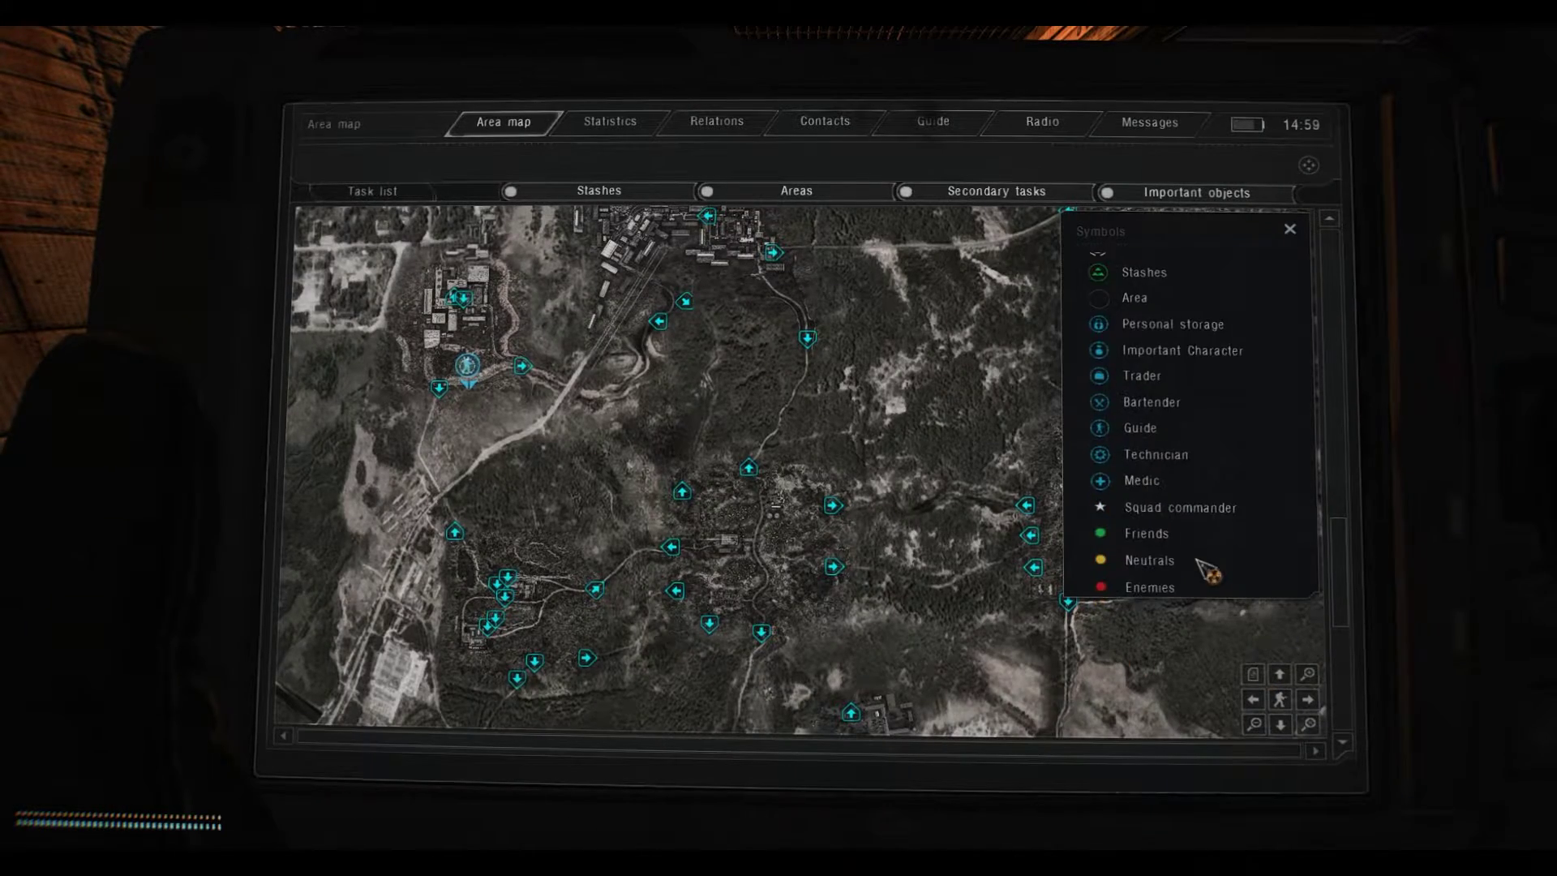
click(1279, 700)
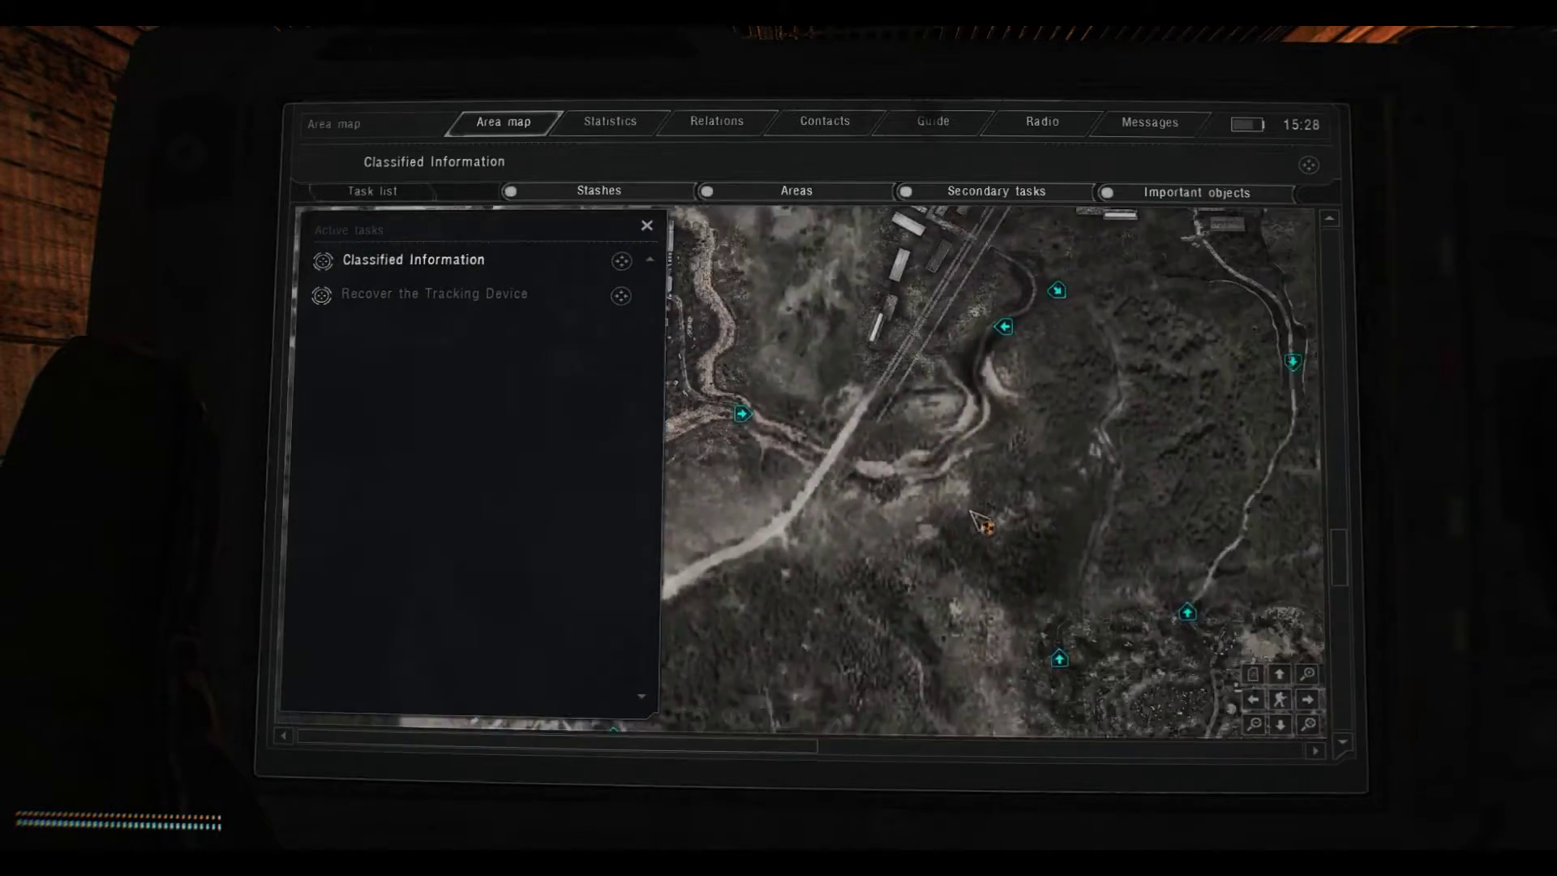
drag(973, 518, 1095, 258)
Step: Locate the Classified Information and Recover the Tracking Device targets from the task list
click(621, 260)
click(621, 295)
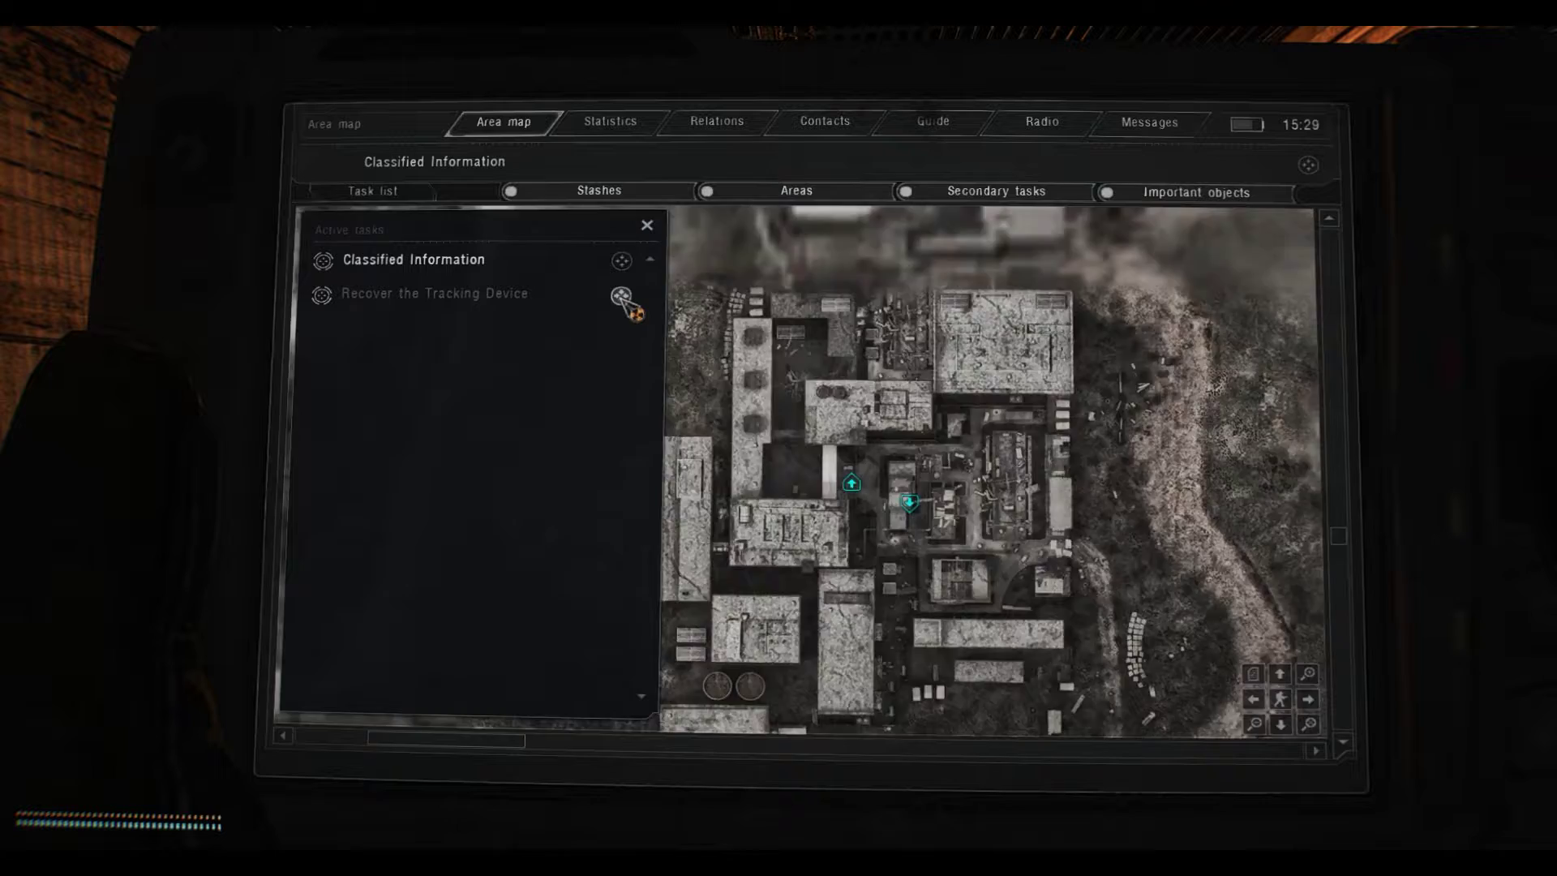
click(646, 225)
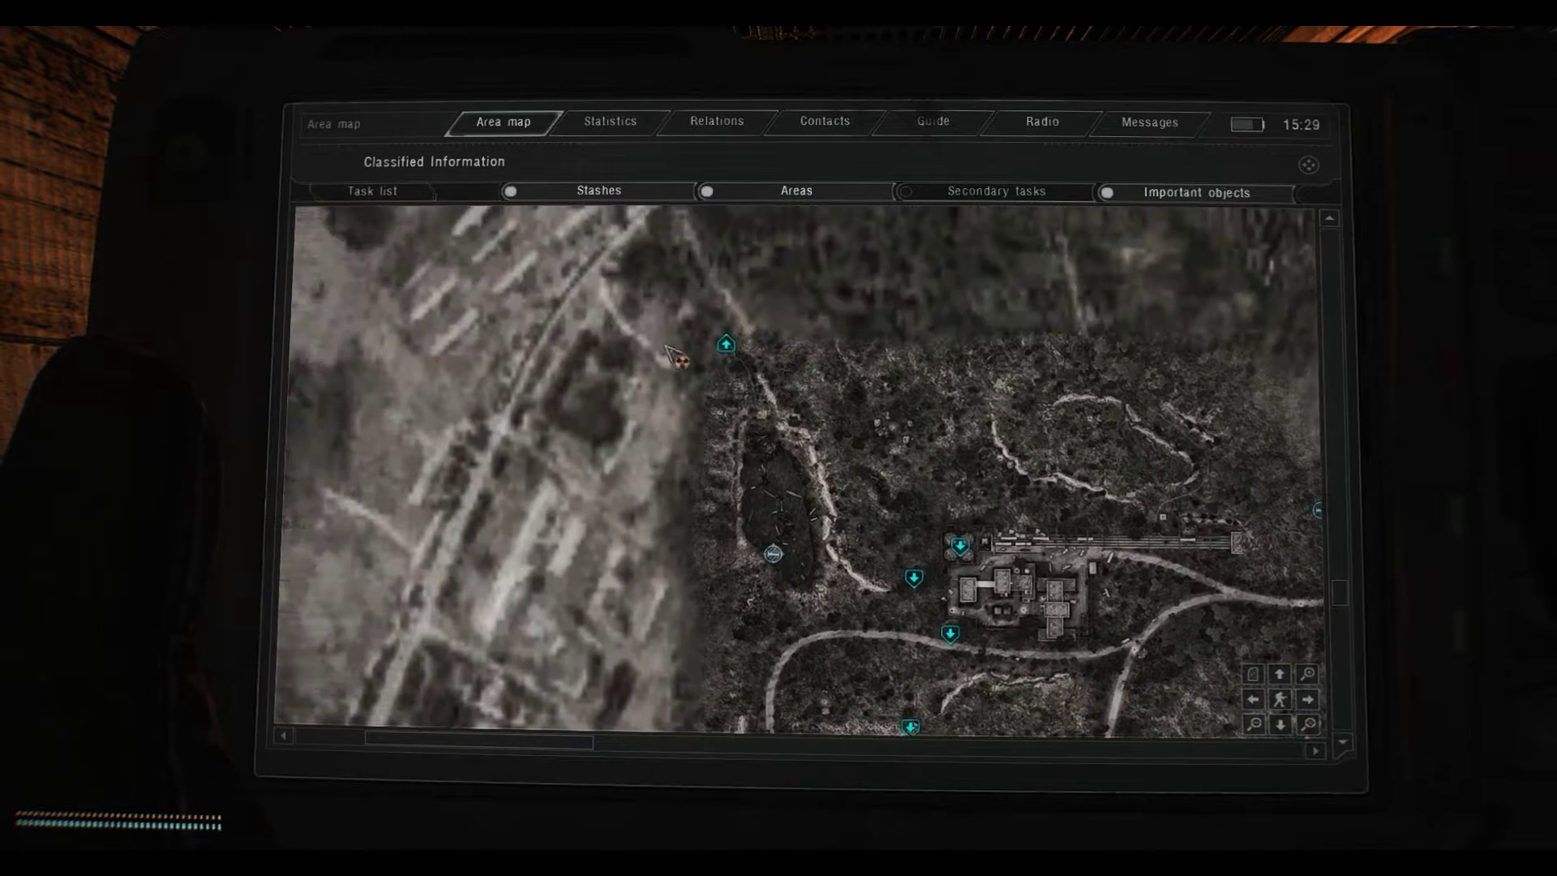
click(373, 192)
click(433, 294)
click(469, 261)
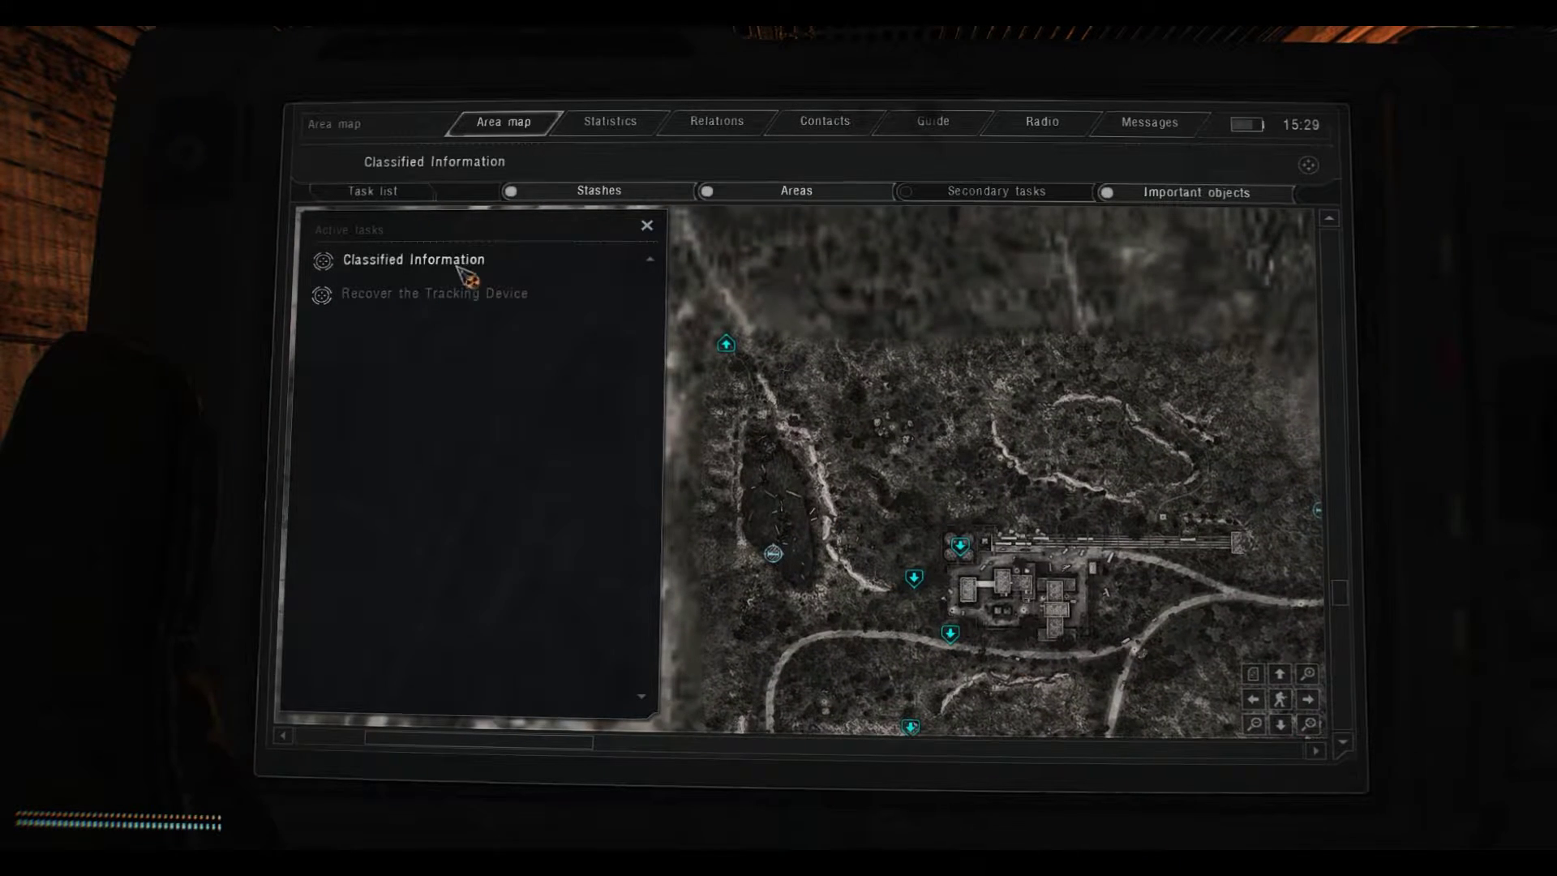
click(647, 225)
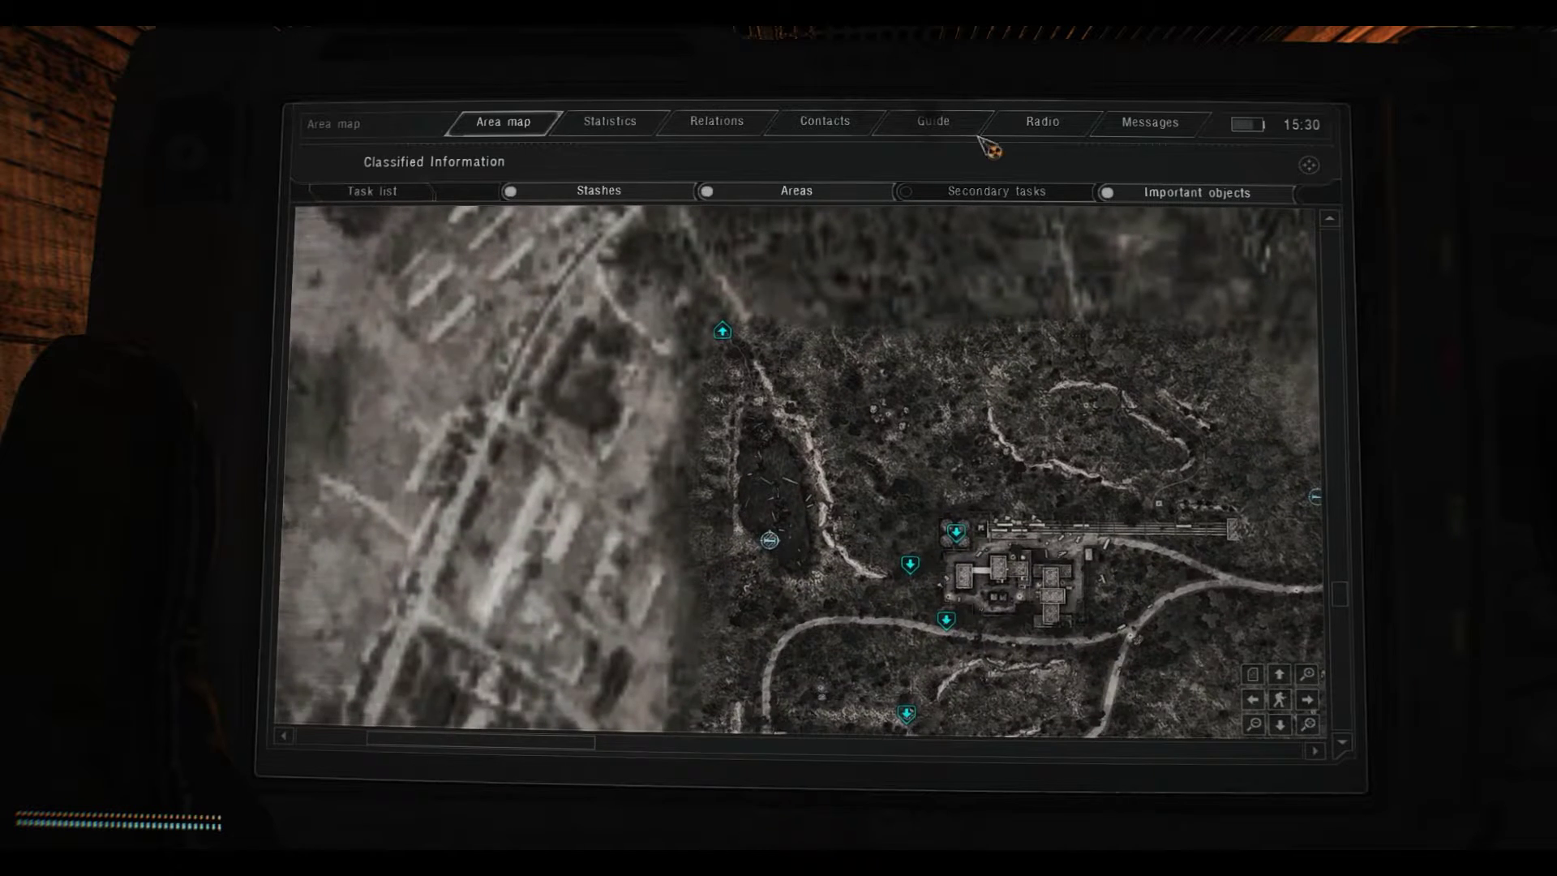
Step: Show secondary tasks on the map, jump to a task target, then close the list
click(1010, 197)
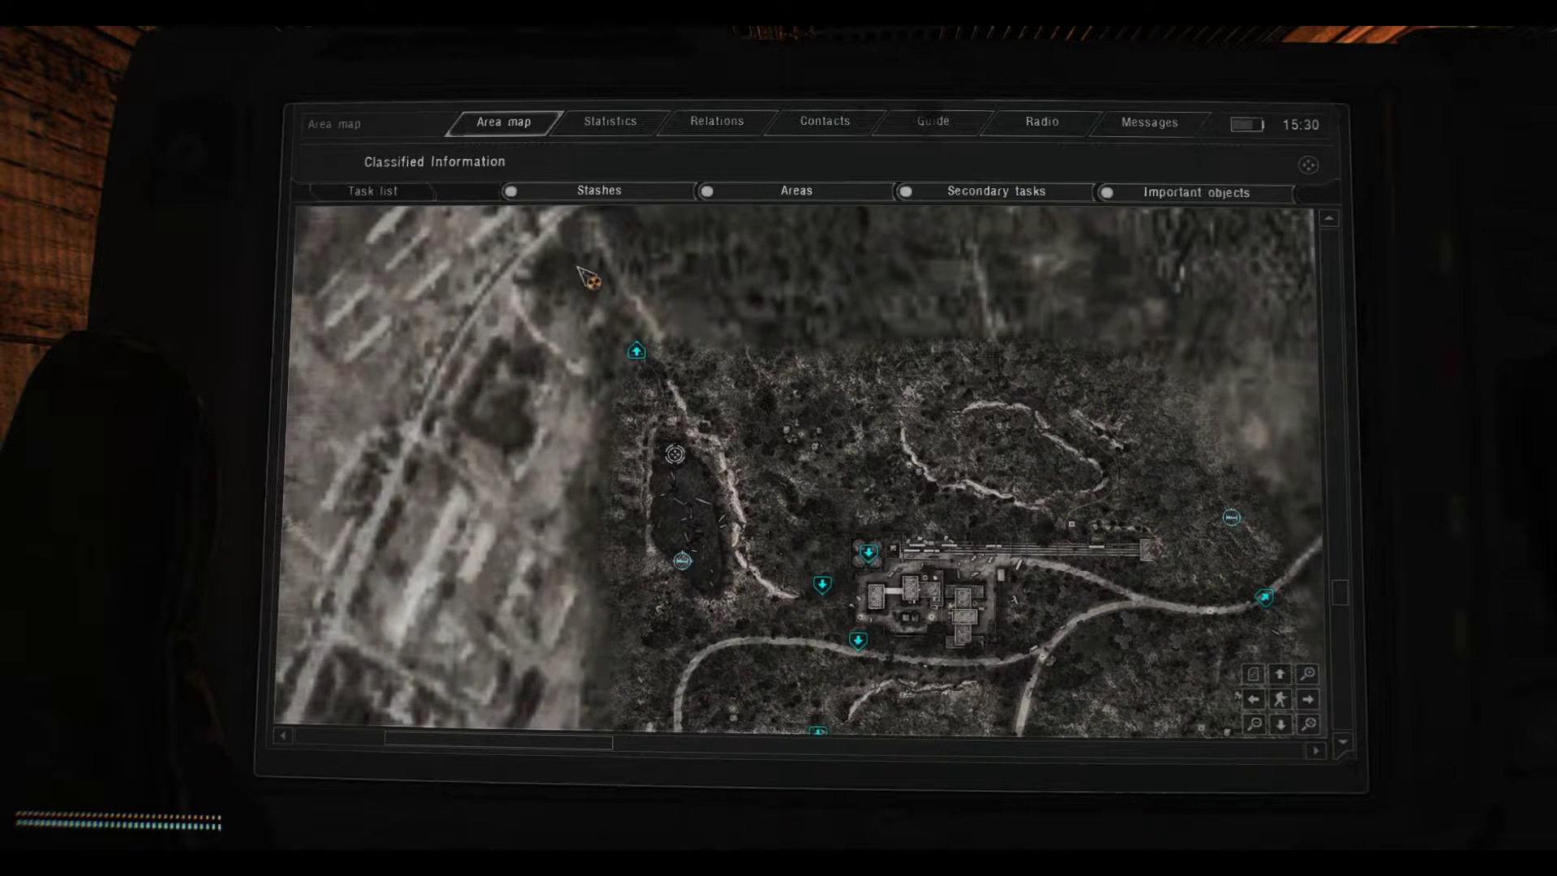
click(372, 192)
click(618, 265)
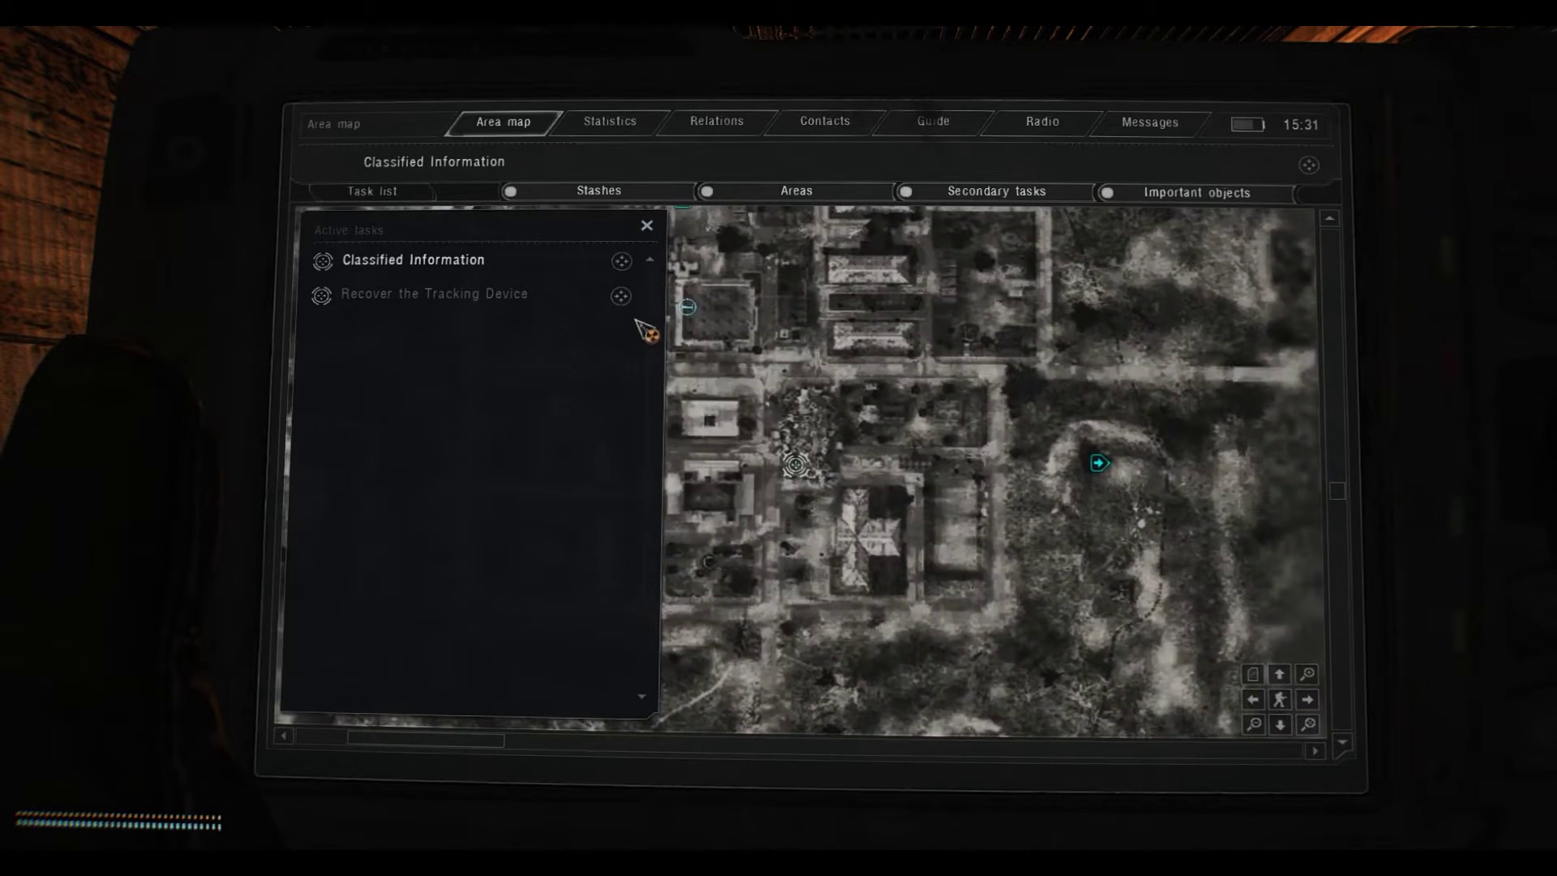
click(693, 260)
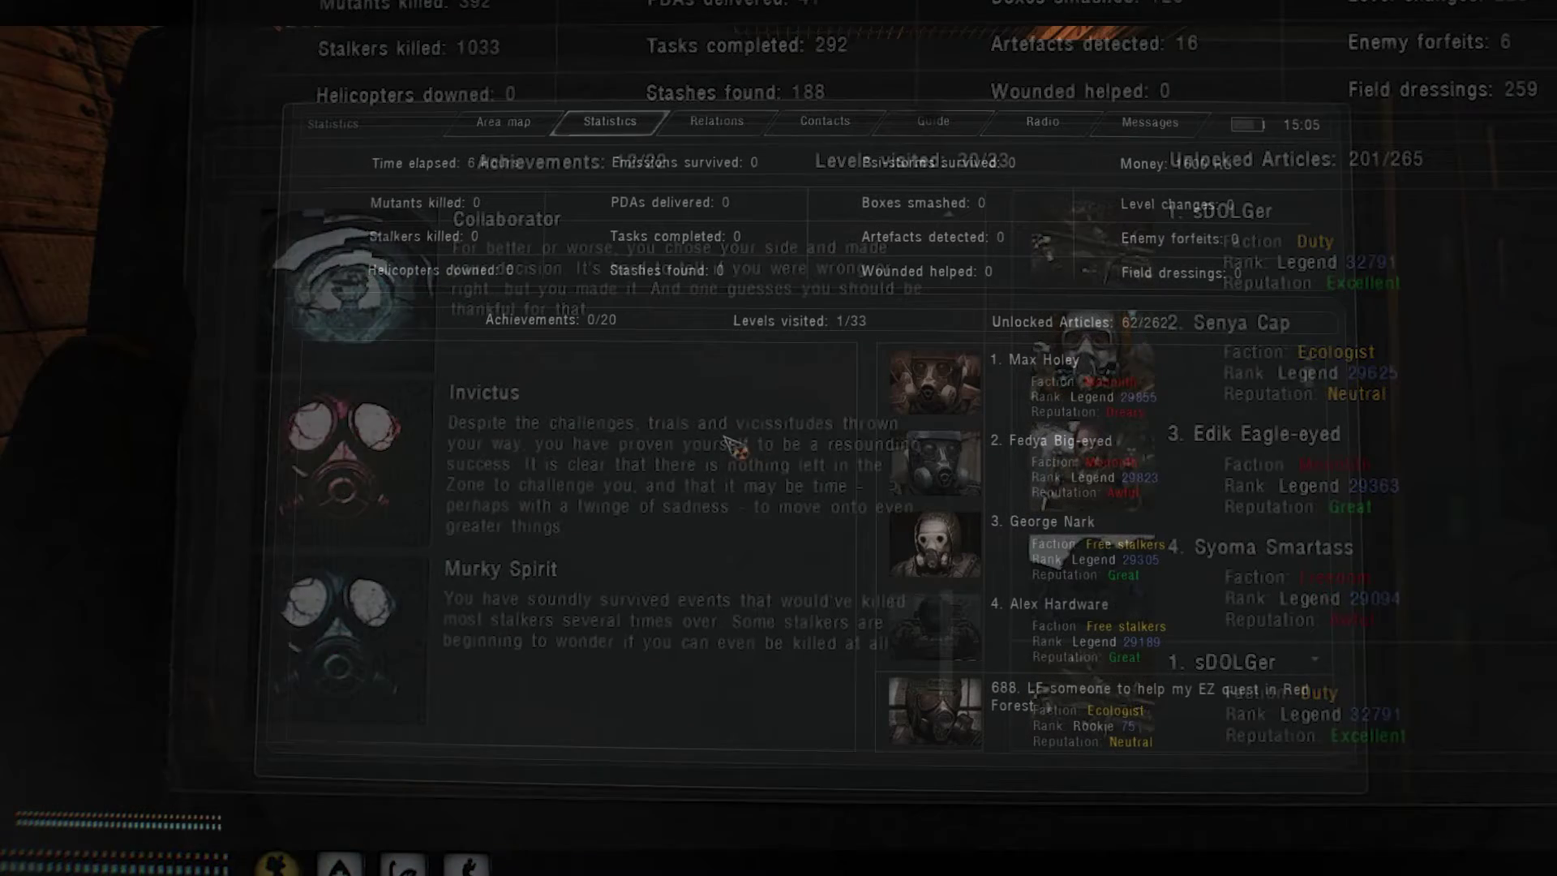
scroll(1043, 396, down, 2)
scroll(1070, 547, down, 5)
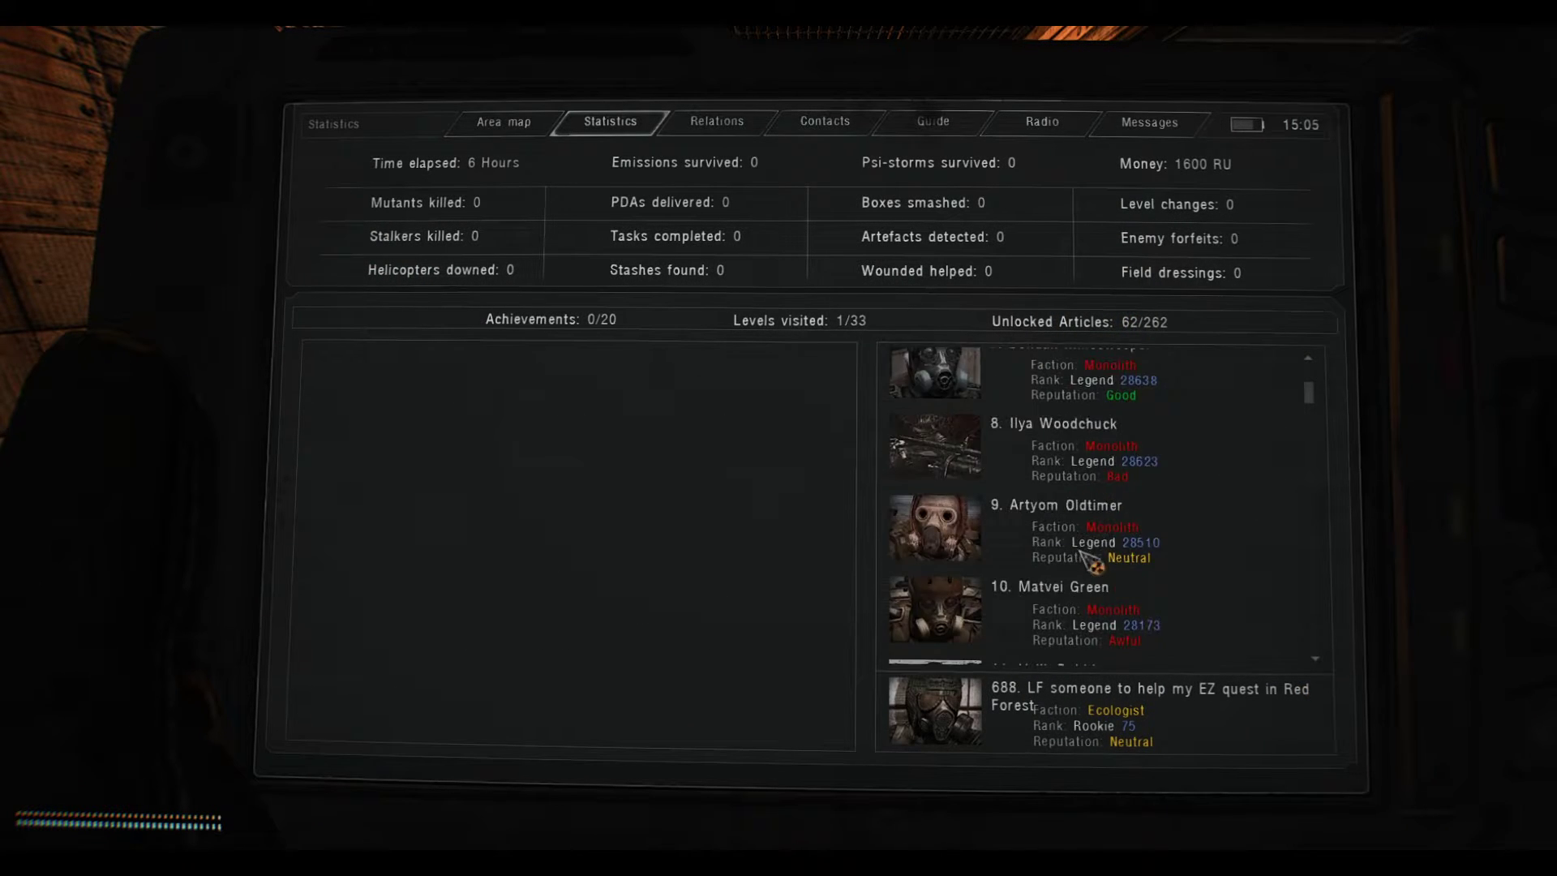
scroll(1077, 553, down, 8)
scroll(1087, 553, down, 6)
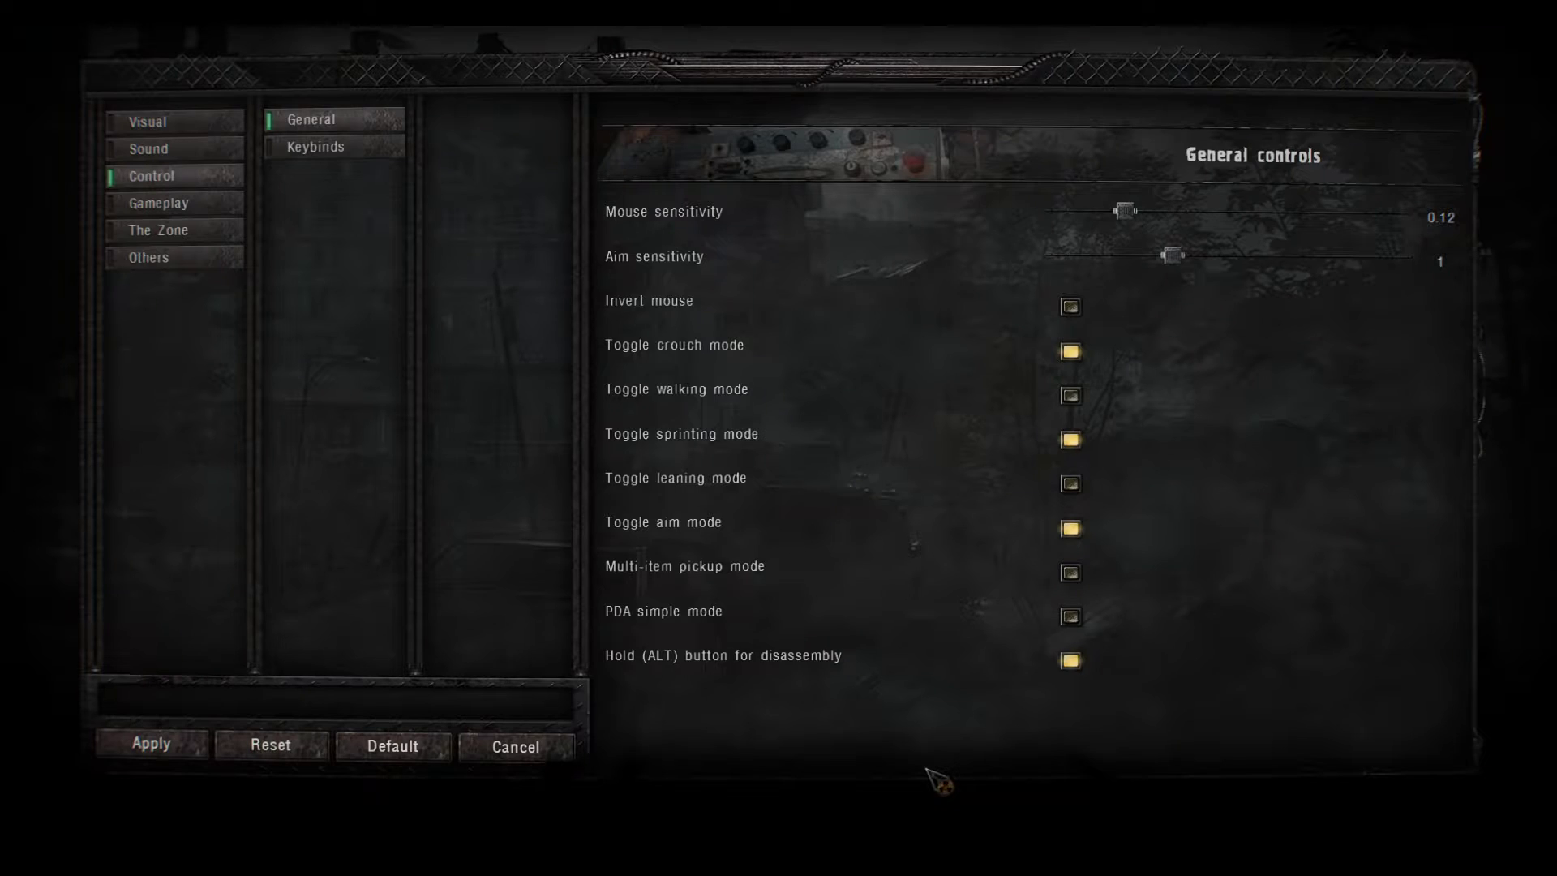
Step: View the Gameplay > Progression difficulty settings in Options
click(183, 204)
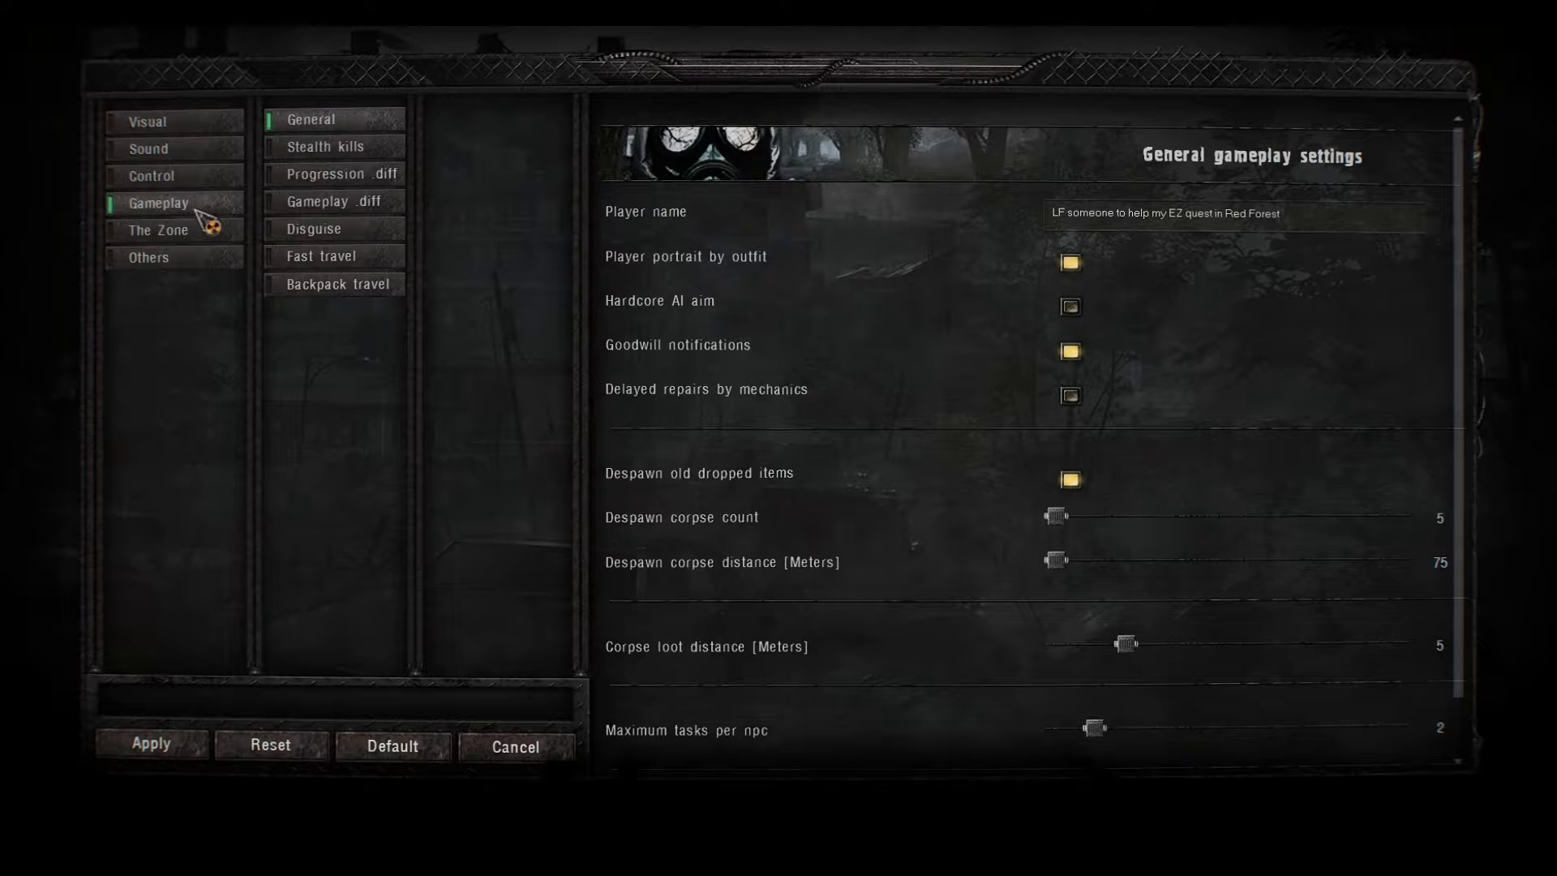
click(353, 174)
scroll(1452, 445, down, 5)
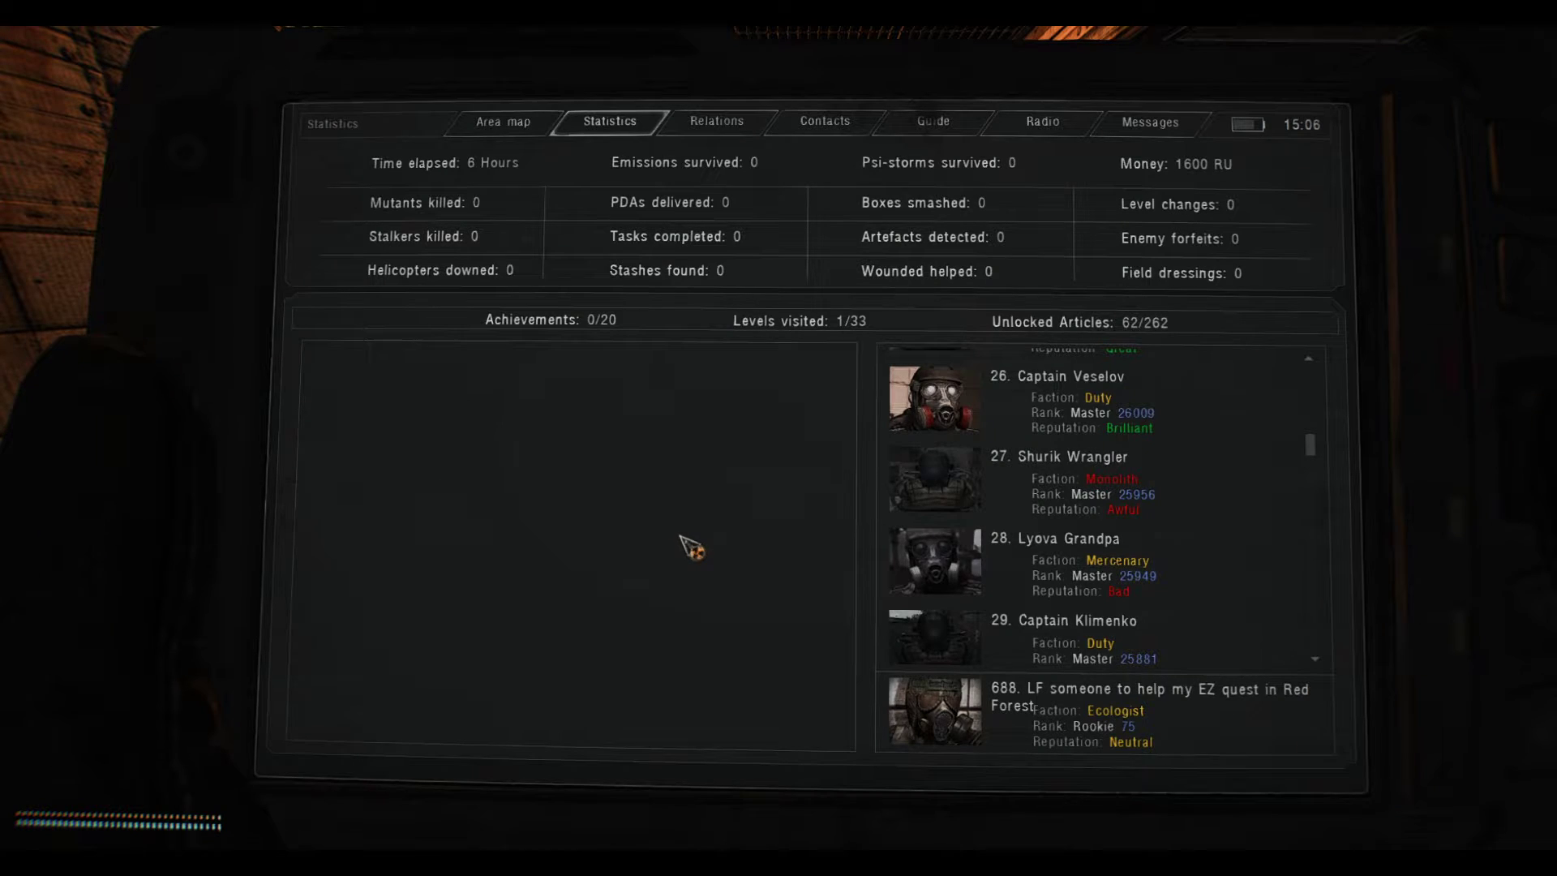
Step: Switch to the Relations page and display faction relations as numeric values
click(729, 126)
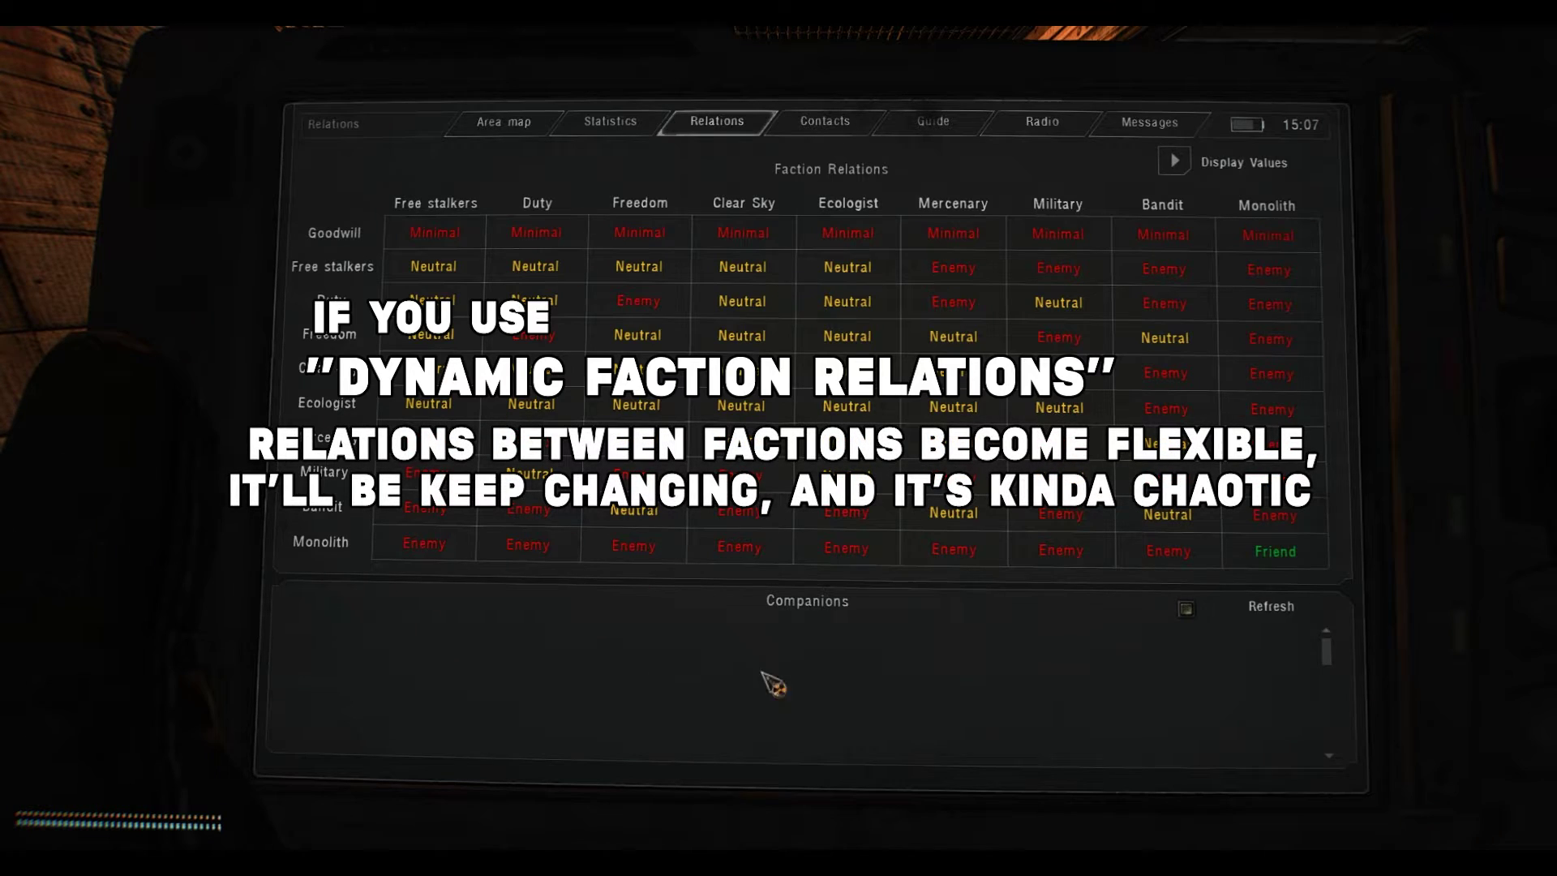
click(1175, 162)
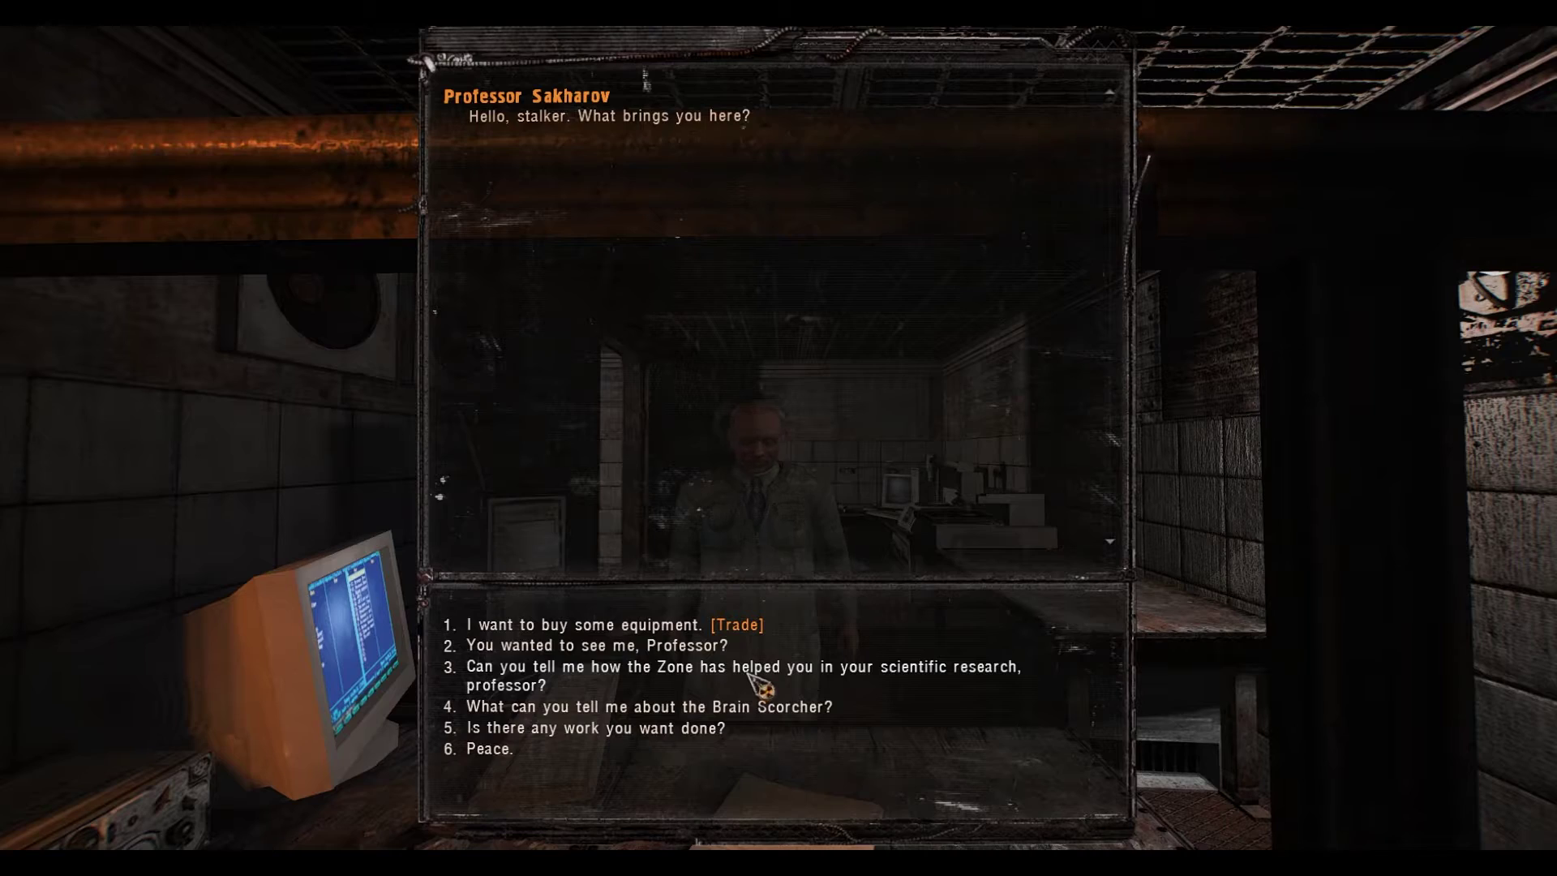
Step: Ask the professor why he wanted to see you (dialogue option 2)
click(632, 644)
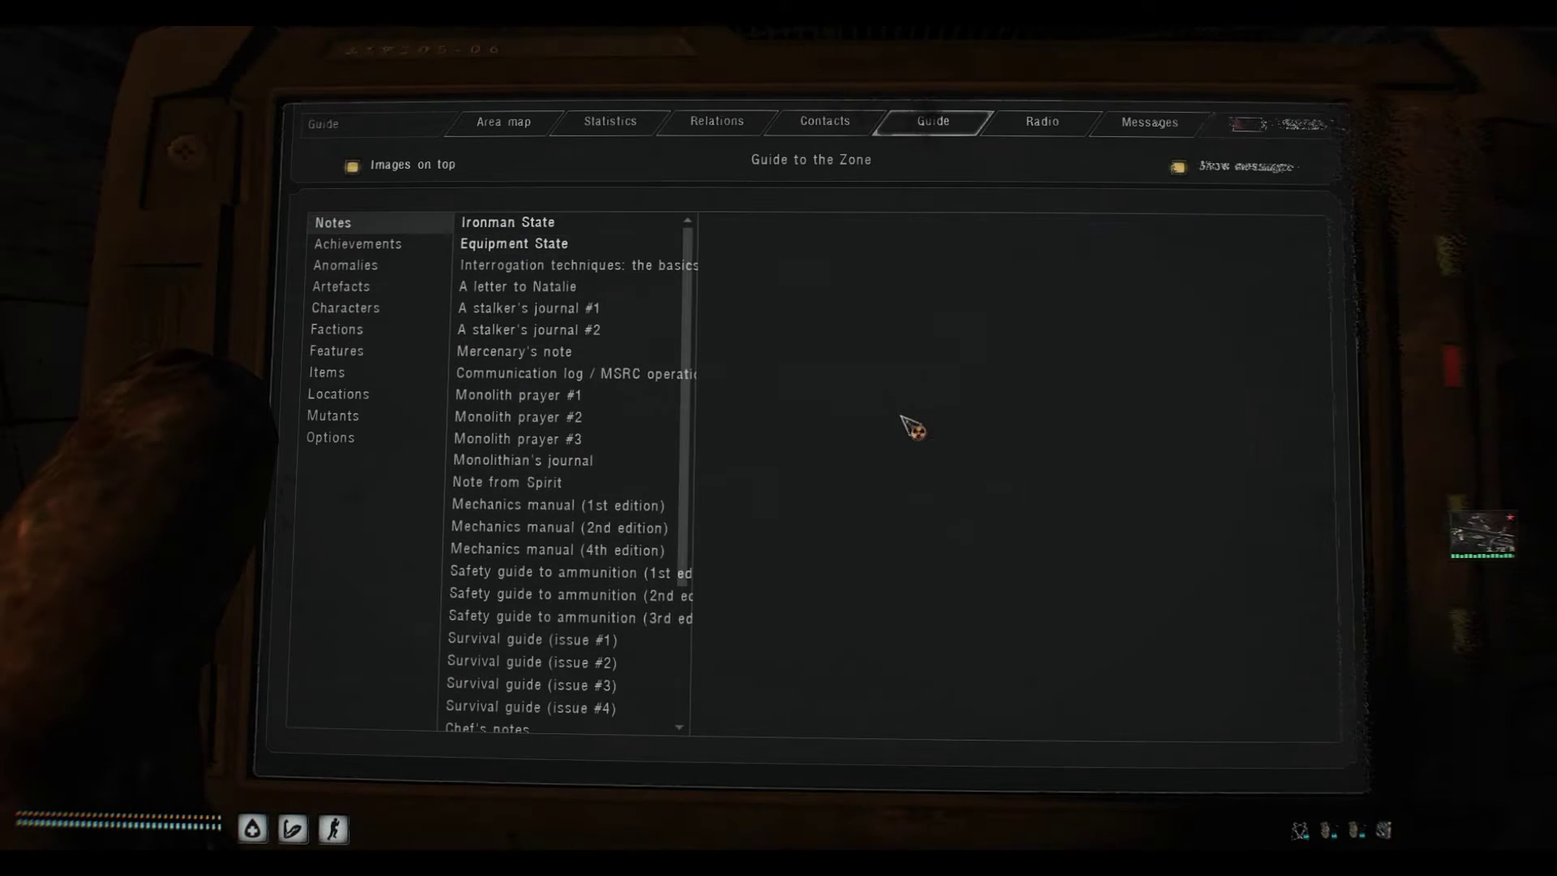
scroll(612, 368, down, 3)
Step: Read the Chef's notes, mechanics manual and Drug recipe #3 guide notes
click(568, 544)
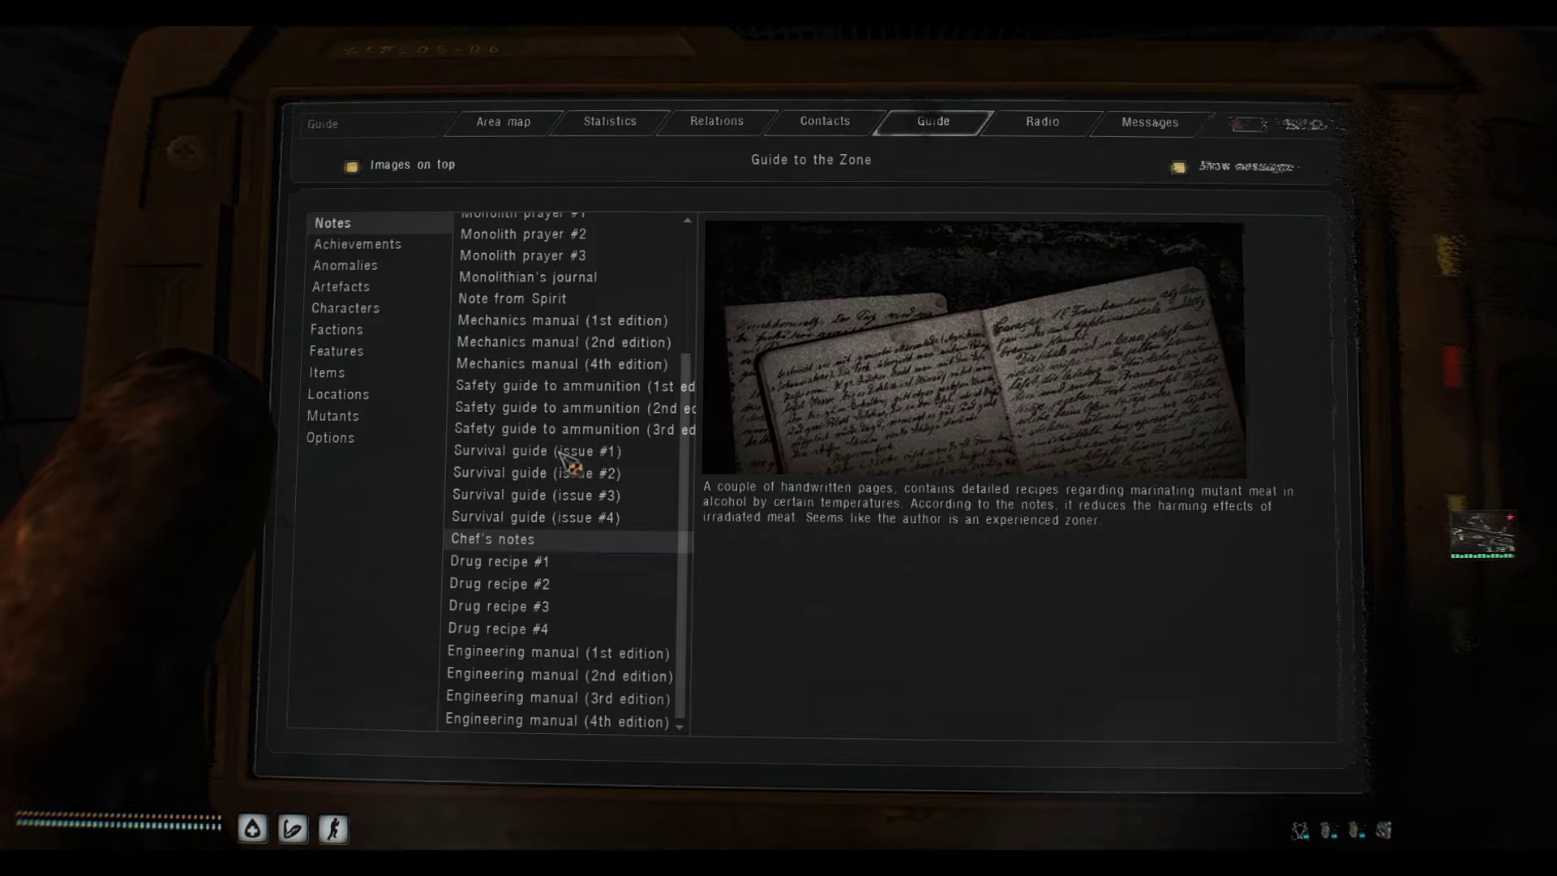
click(567, 341)
click(558, 605)
scroll(557, 608, up, 3)
click(559, 548)
scroll(835, 591, down, 5)
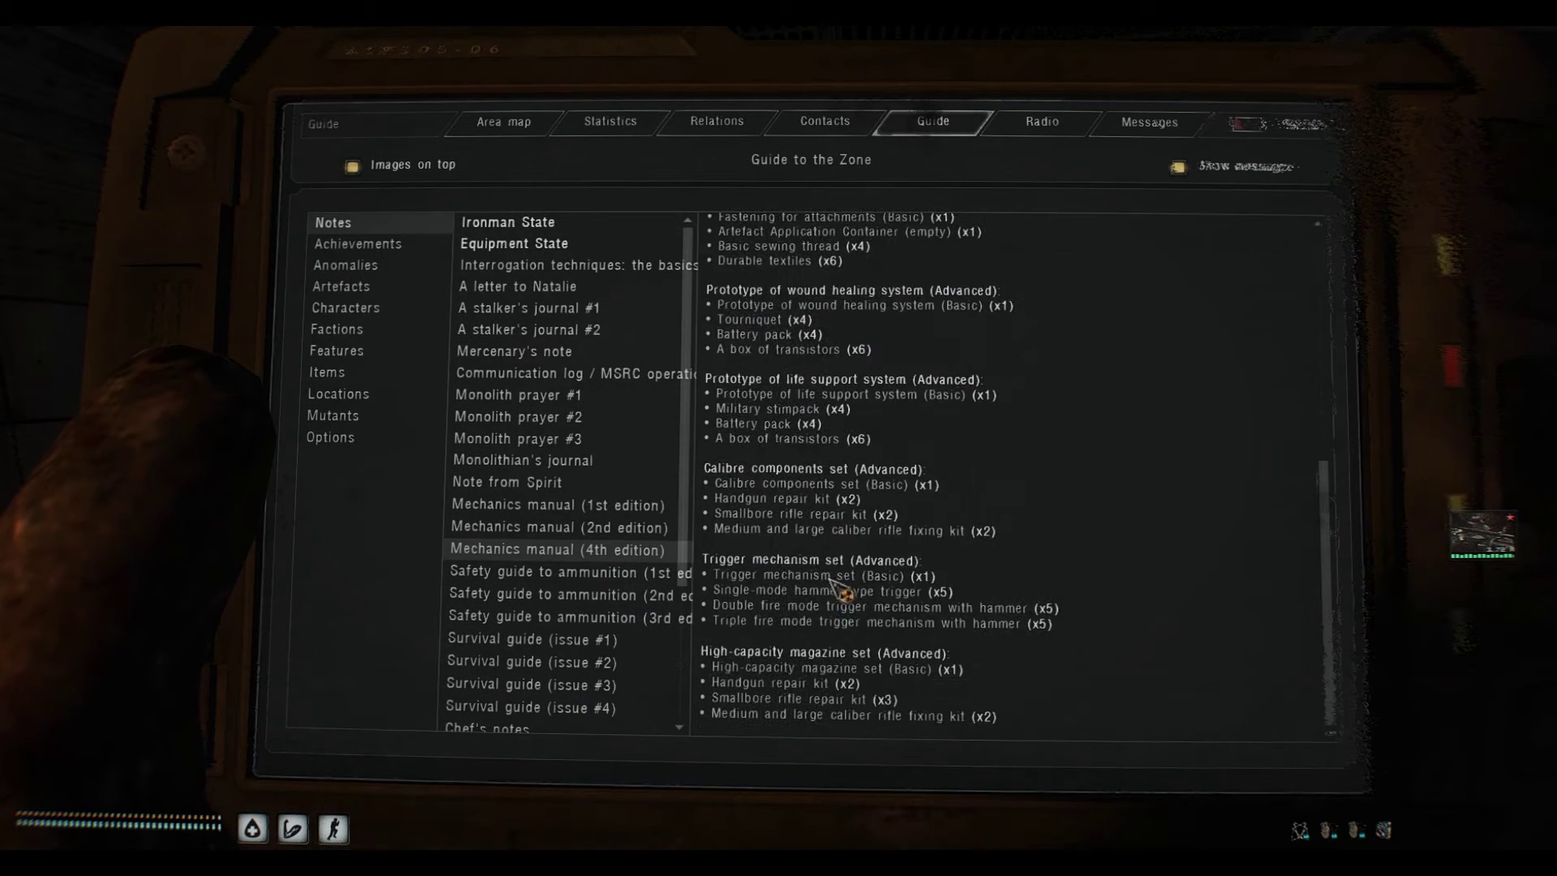
scroll(840, 586, up, 4)
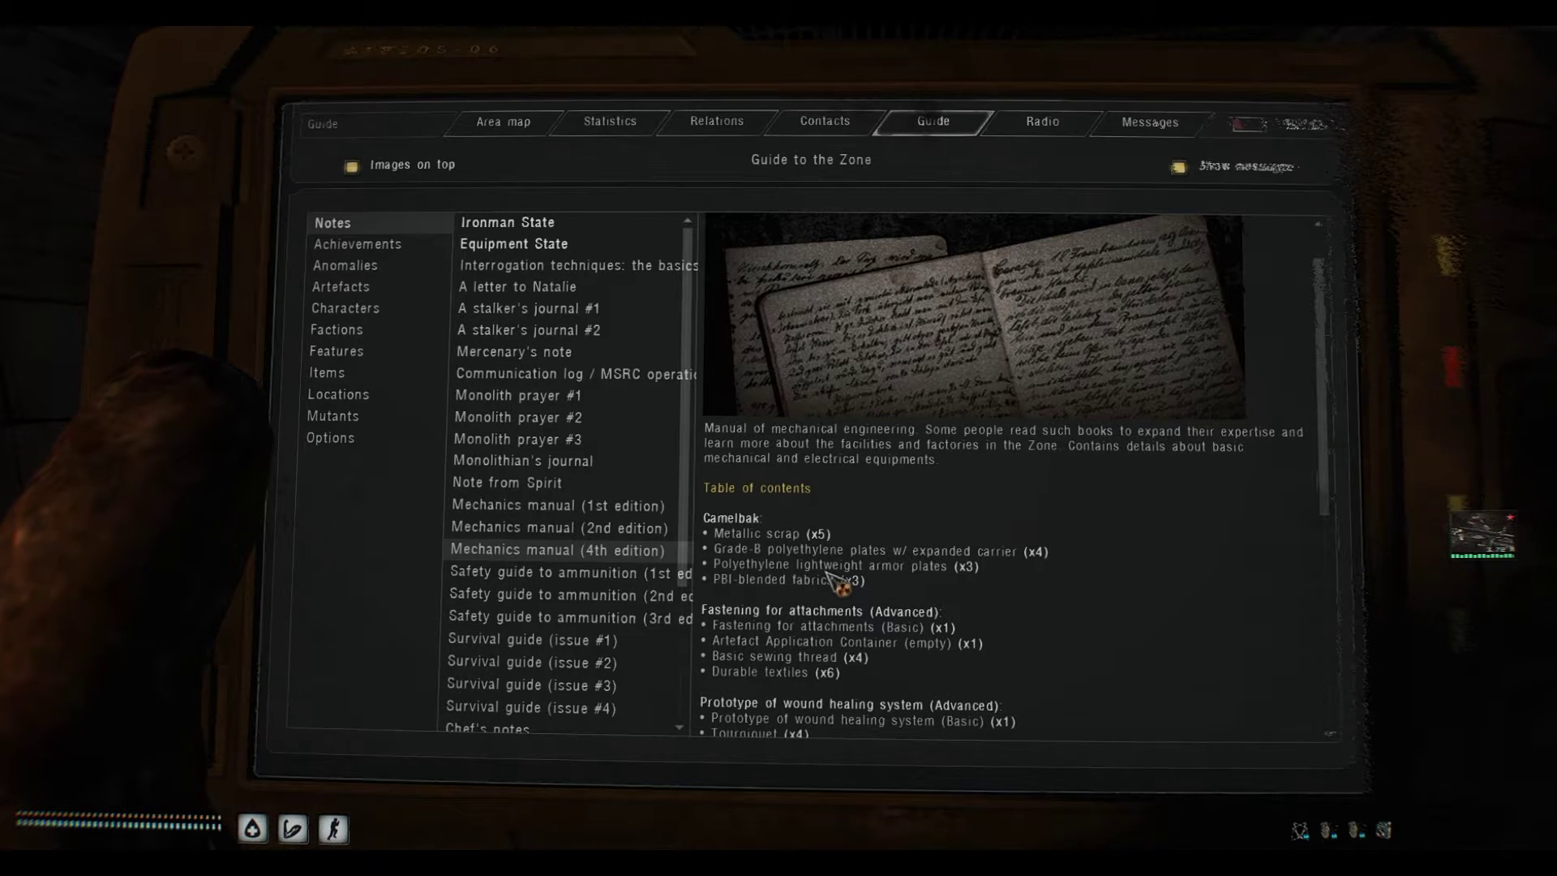
Step: Read Guide features (Disguise, Guide, Warfare) and options (Dynamic news, Helicopter patrols, Population factors)
click(427, 352)
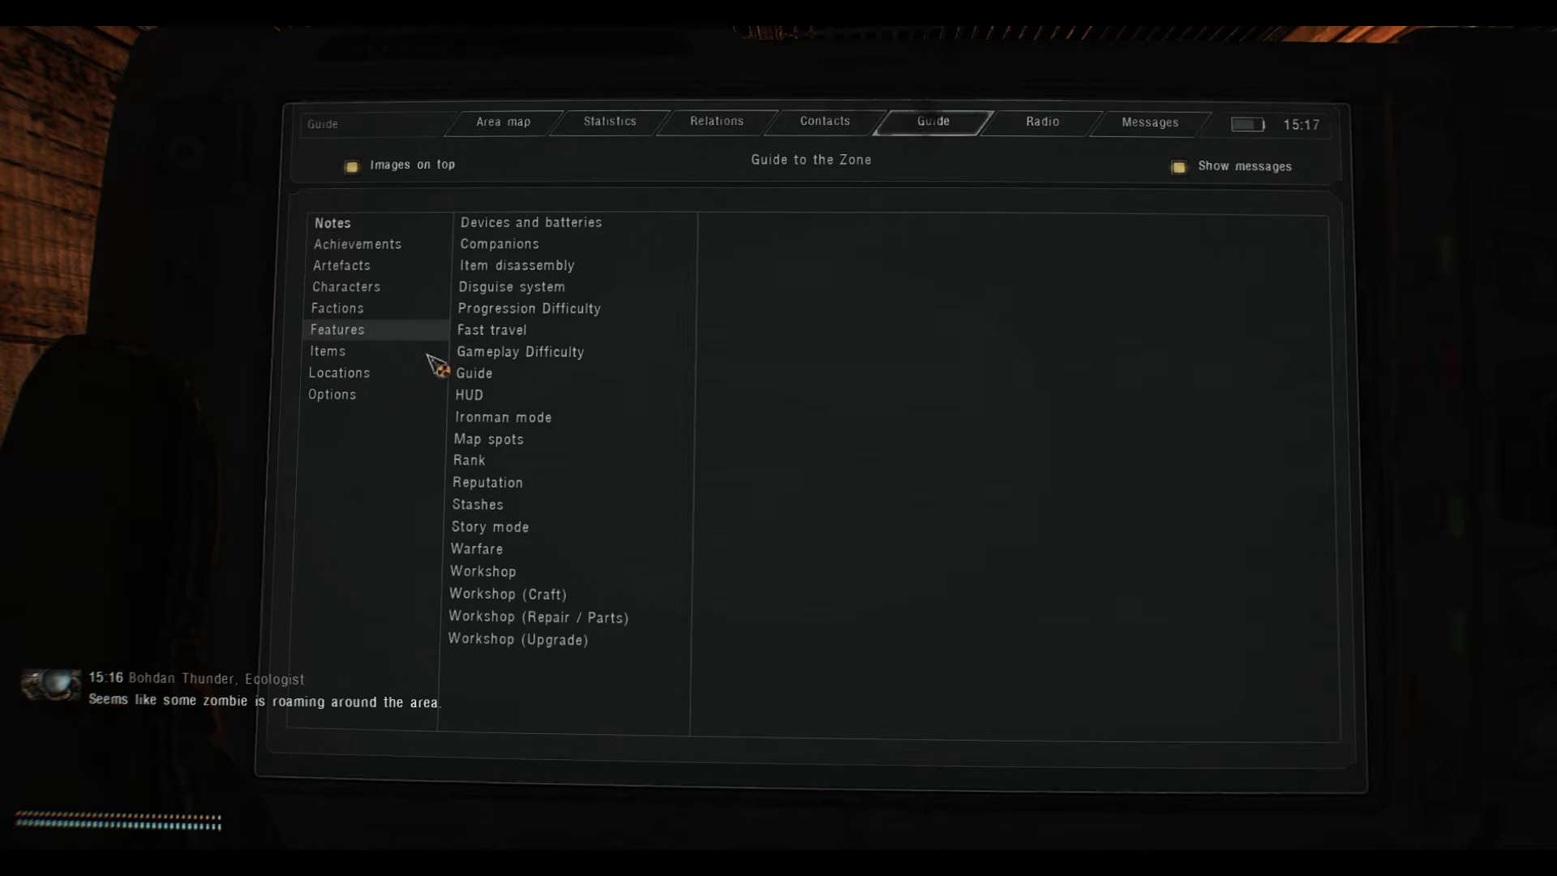
click(511, 285)
click(480, 374)
click(486, 548)
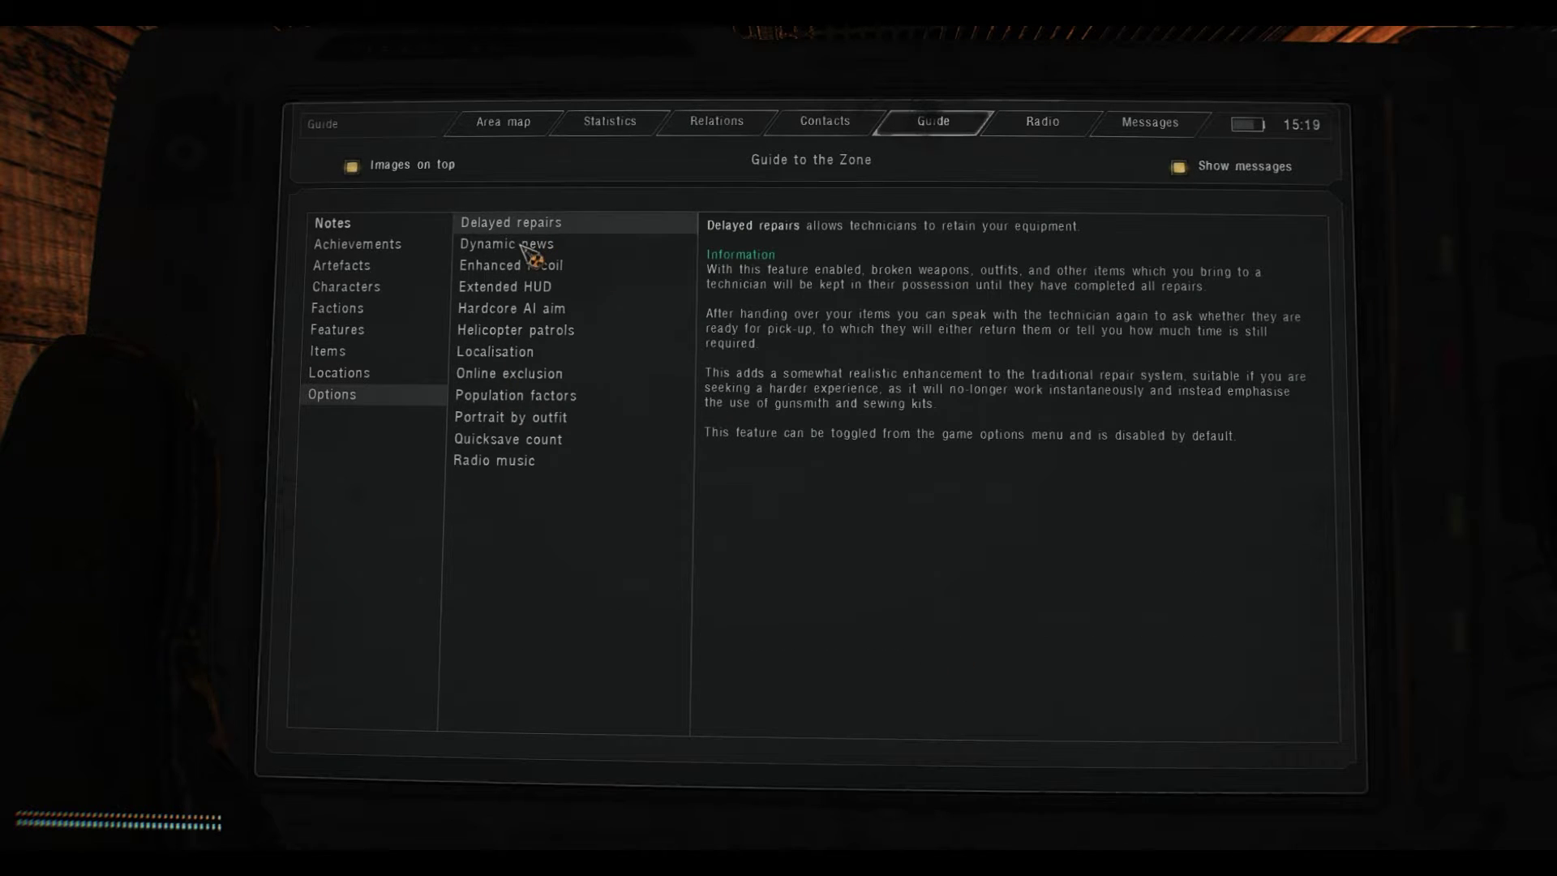
click(522, 243)
click(547, 330)
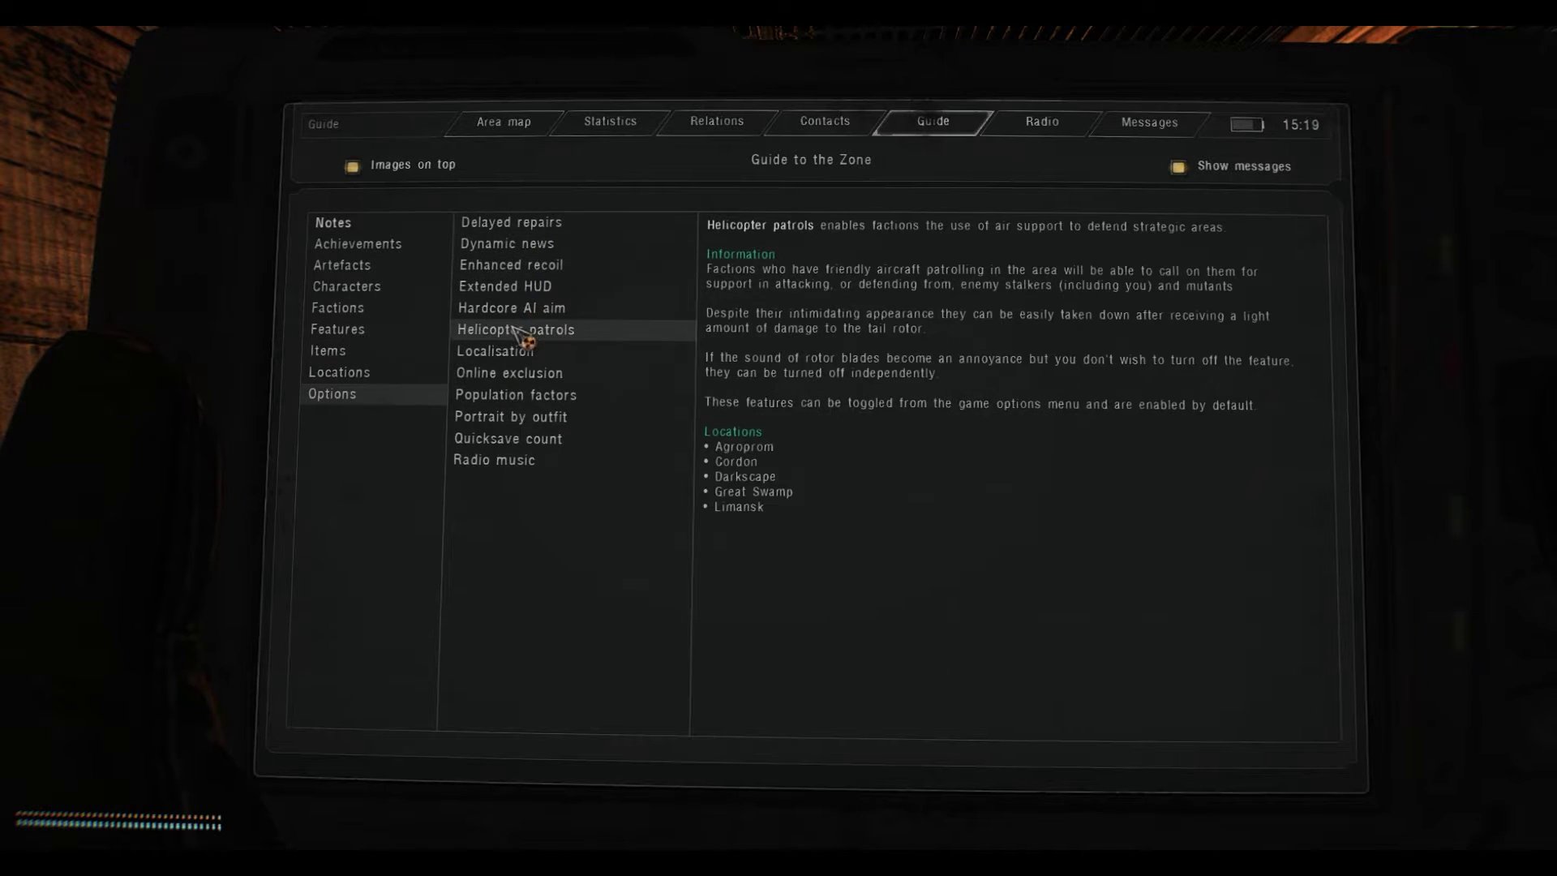
click(523, 396)
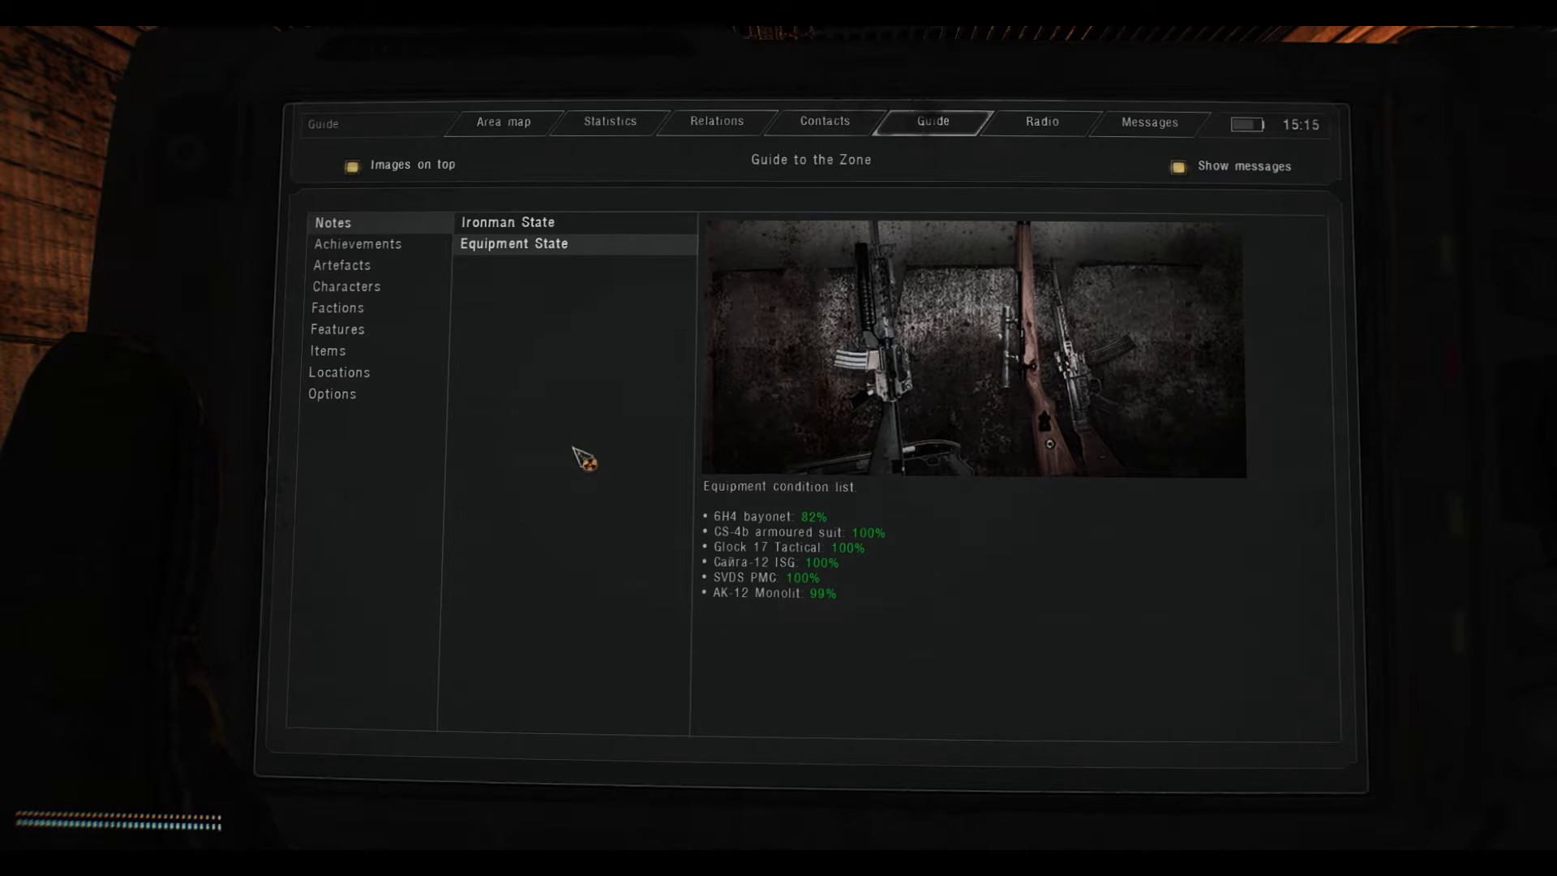
Step: Read achievements such as Collaborator, Infopreneur, Tourist and Invictus, then the artefacts About entry
click(396, 246)
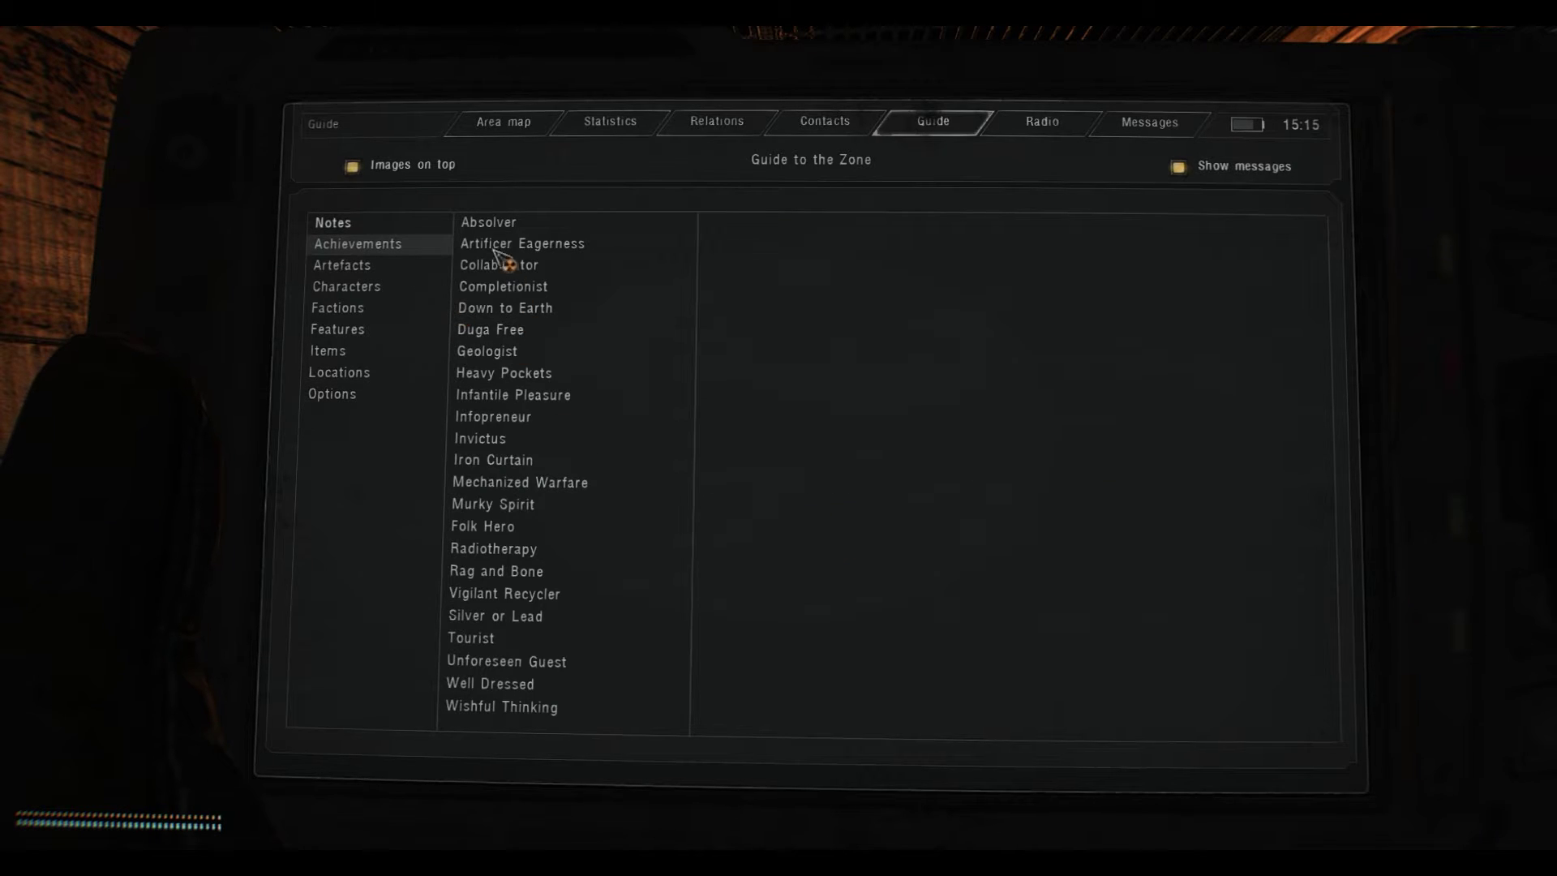
click(498, 264)
click(493, 416)
click(520, 482)
click(494, 549)
click(495, 615)
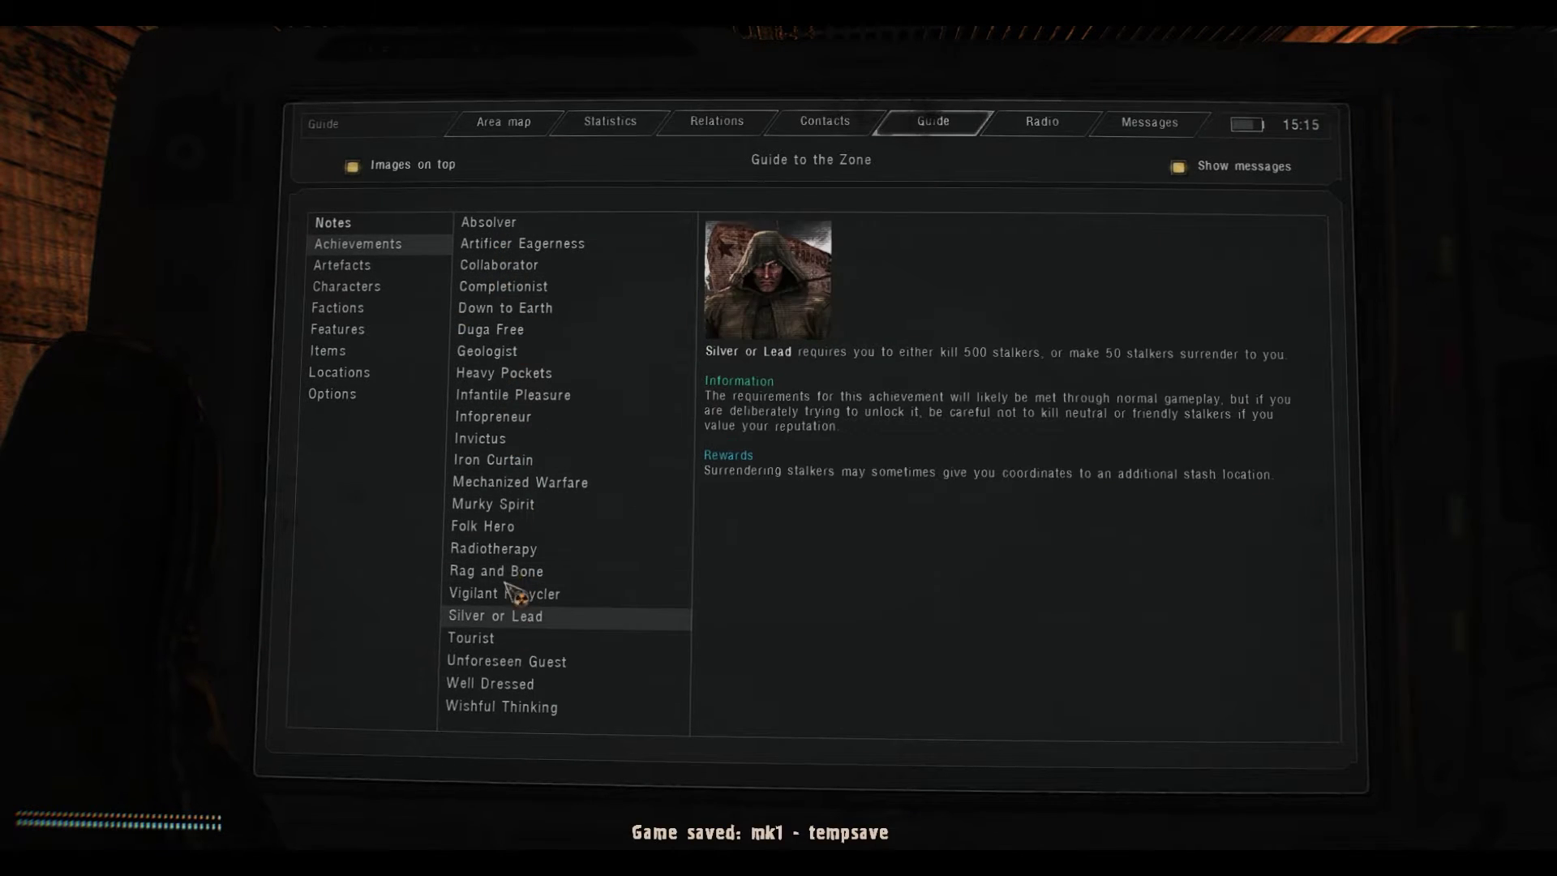
click(515, 636)
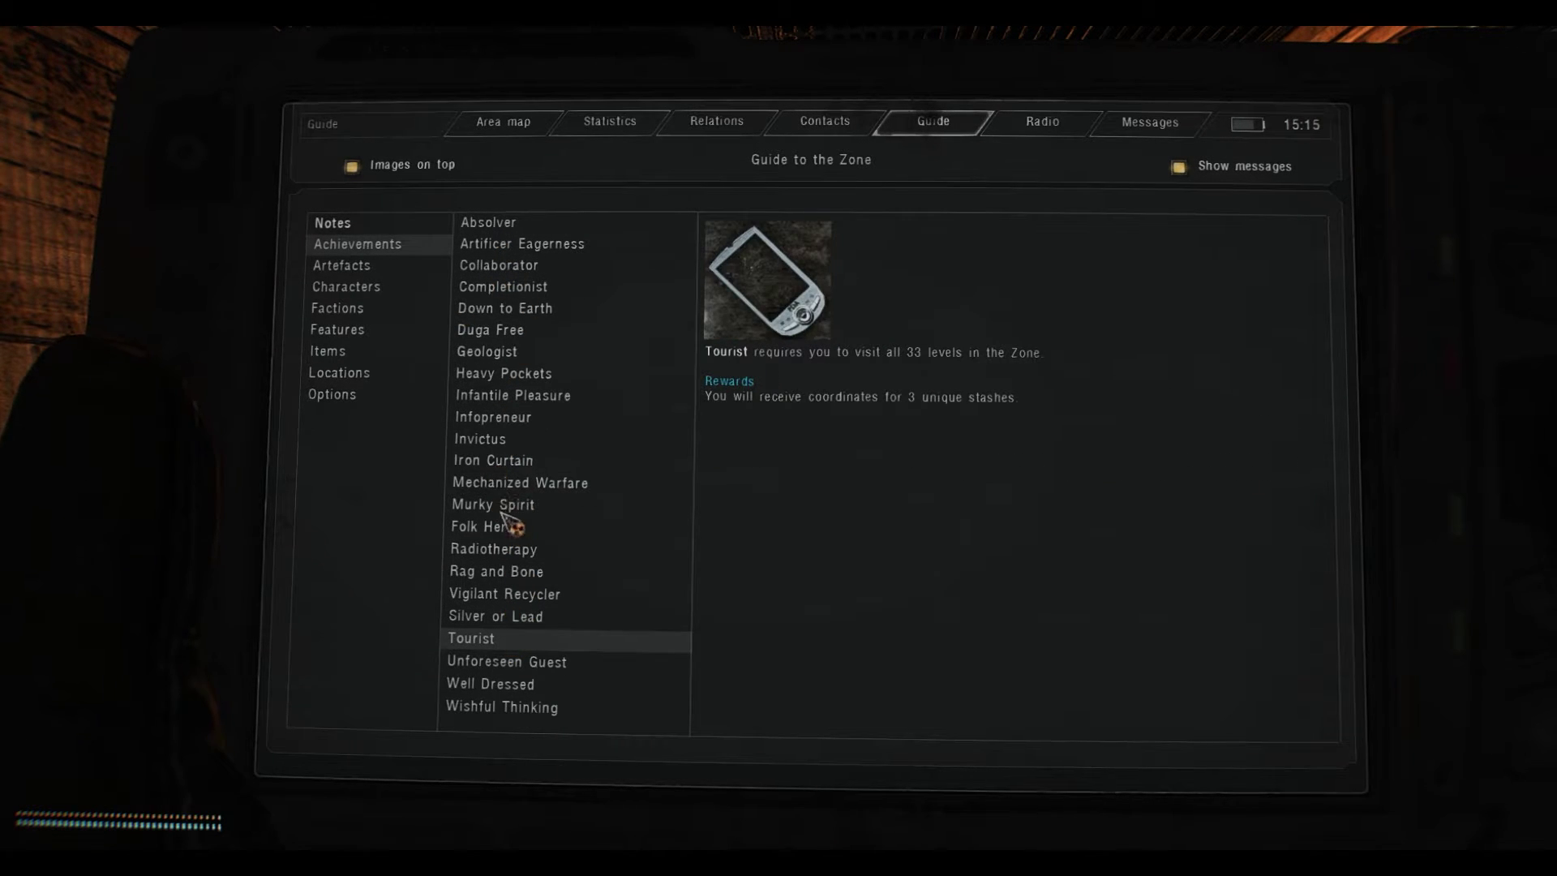
click(482, 440)
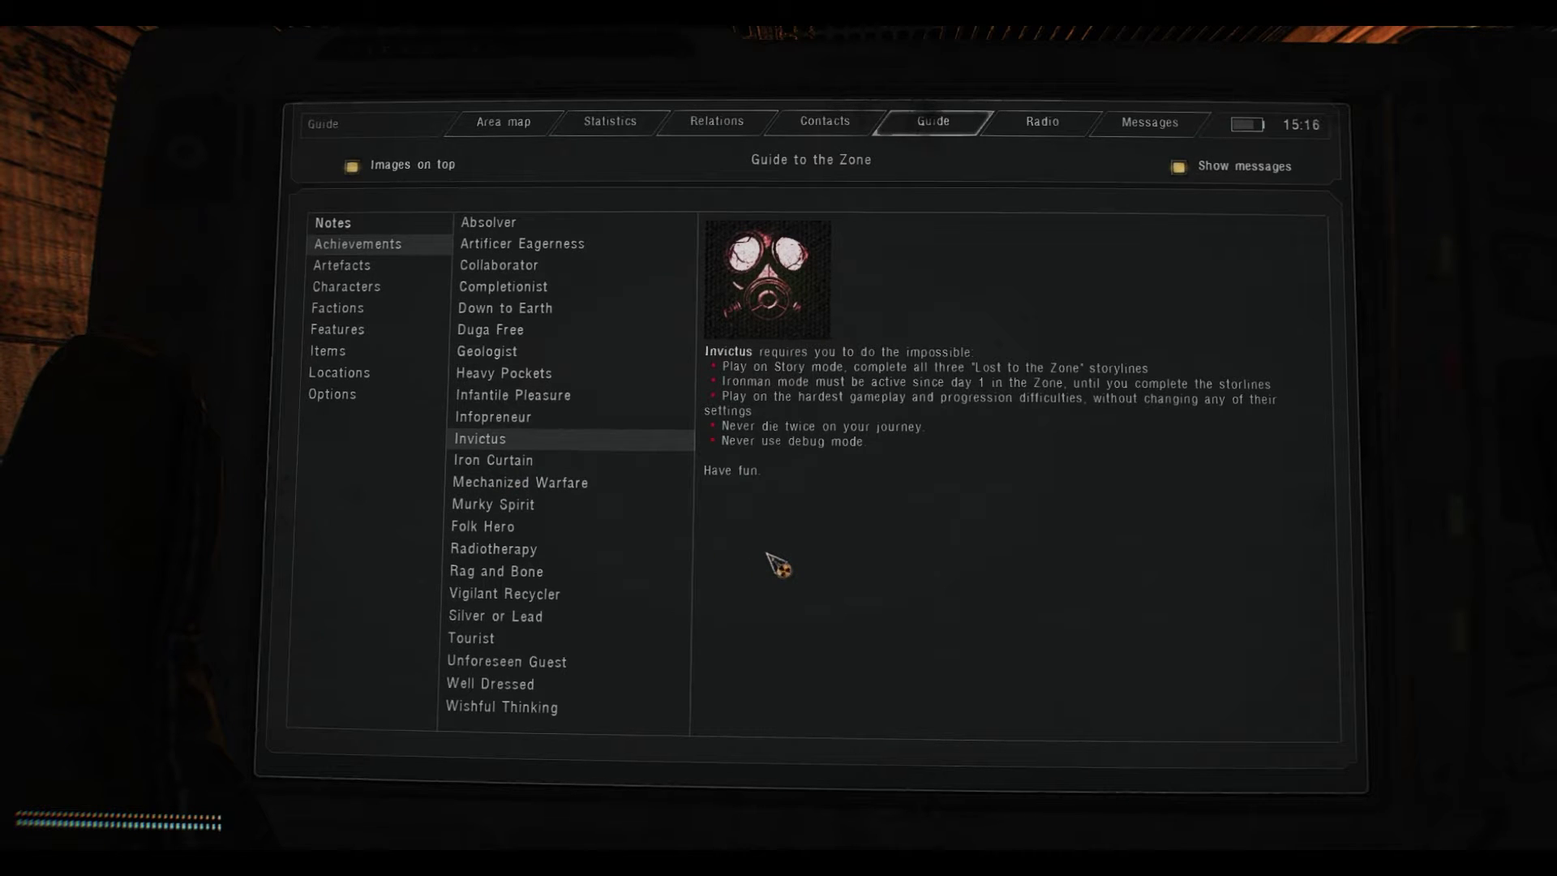
click(368, 267)
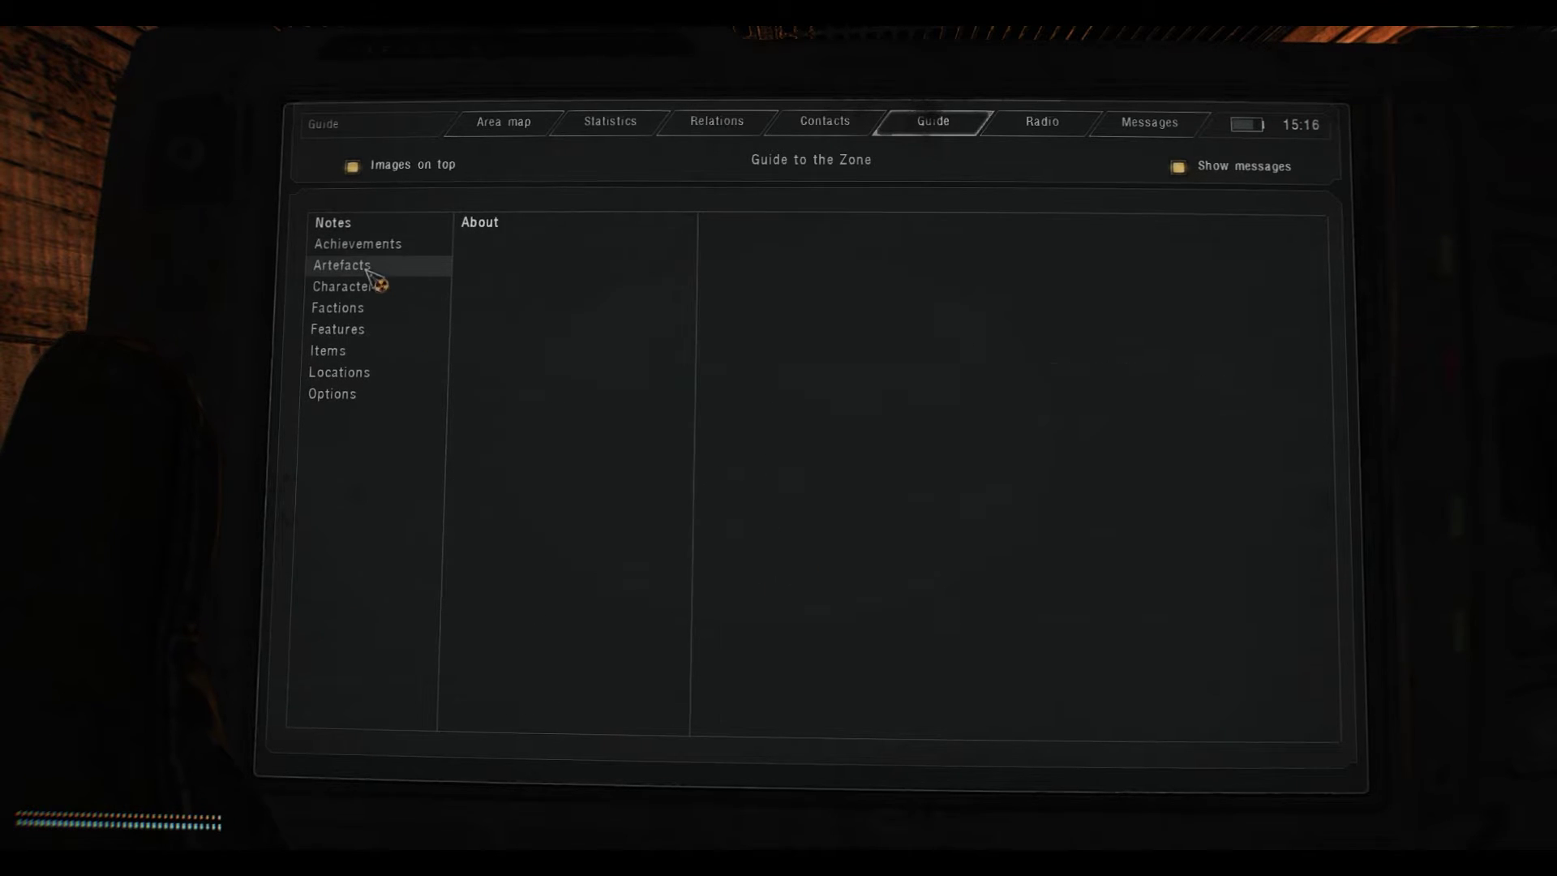
click(493, 232)
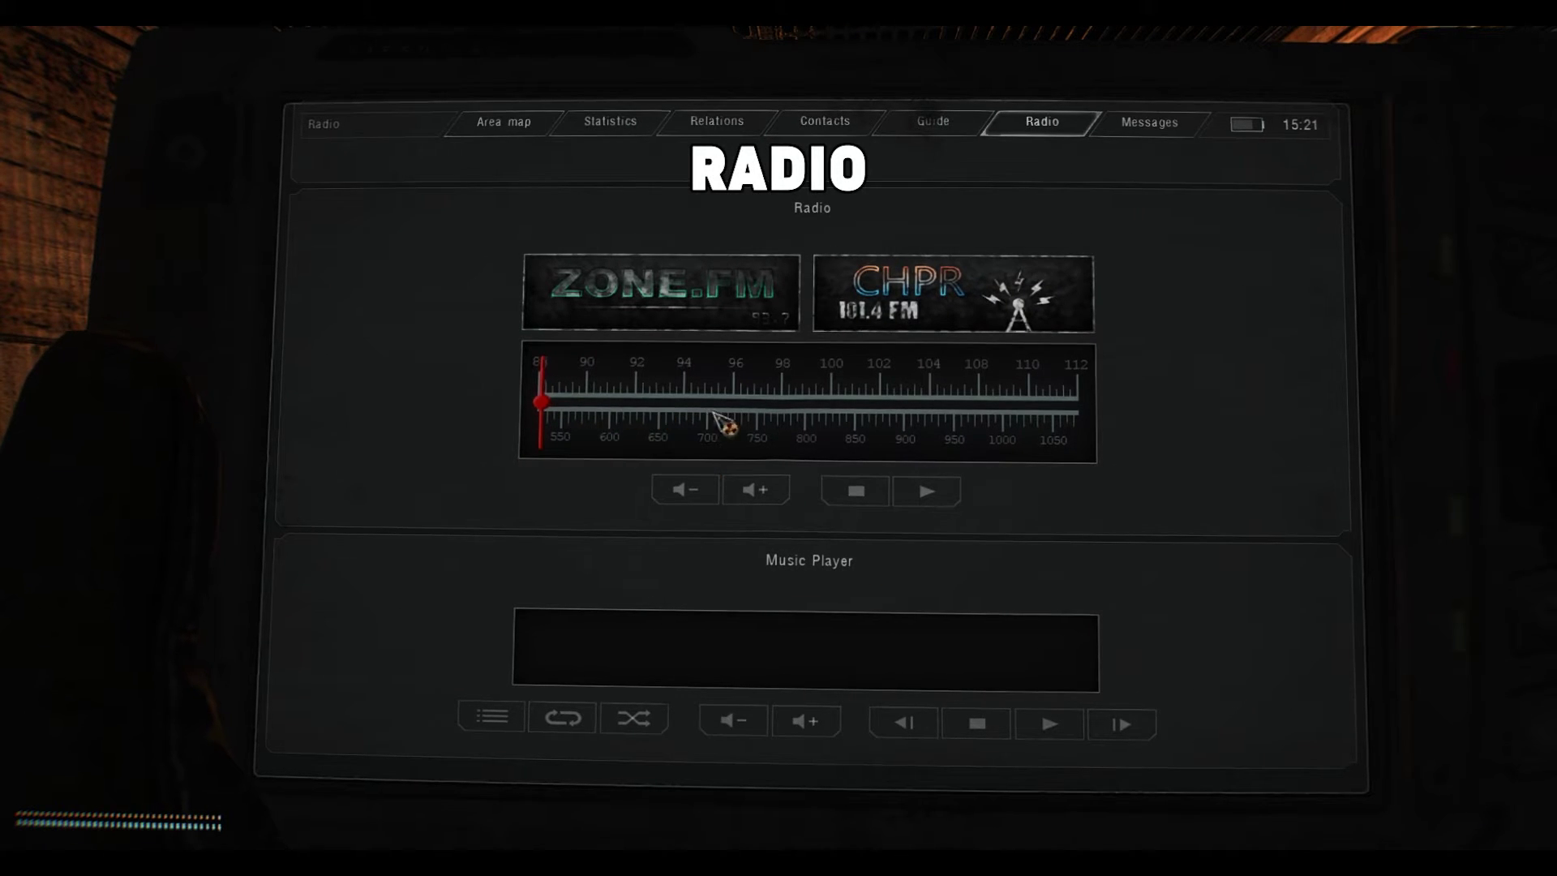
Step: Tune the radio to ZONE.FM, then CHPR 101.4, and skip ahead two music tracks
click(780, 318)
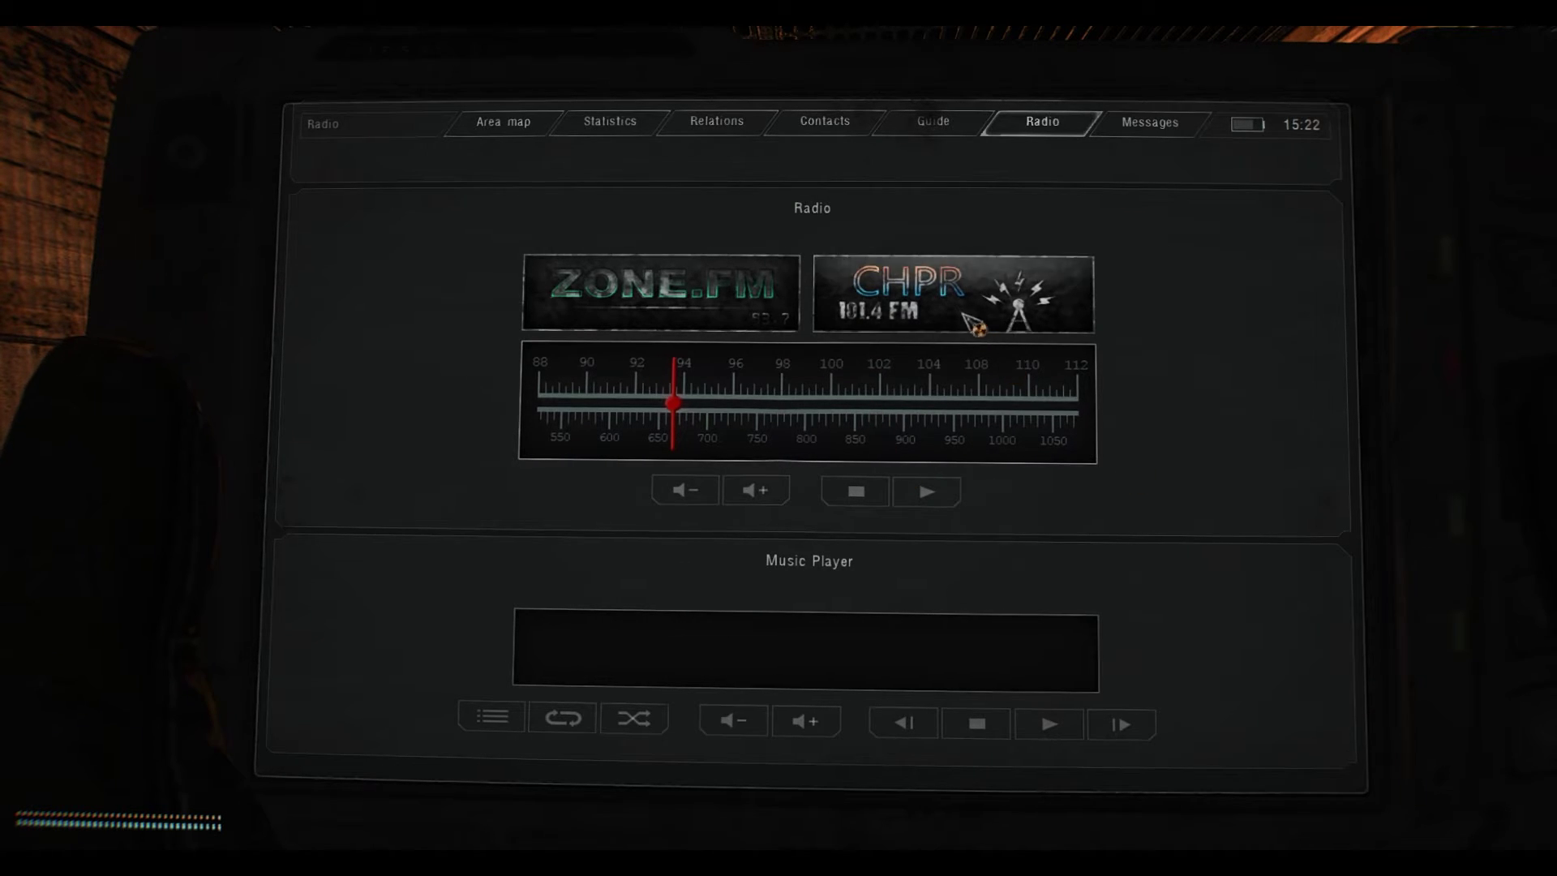
click(1022, 305)
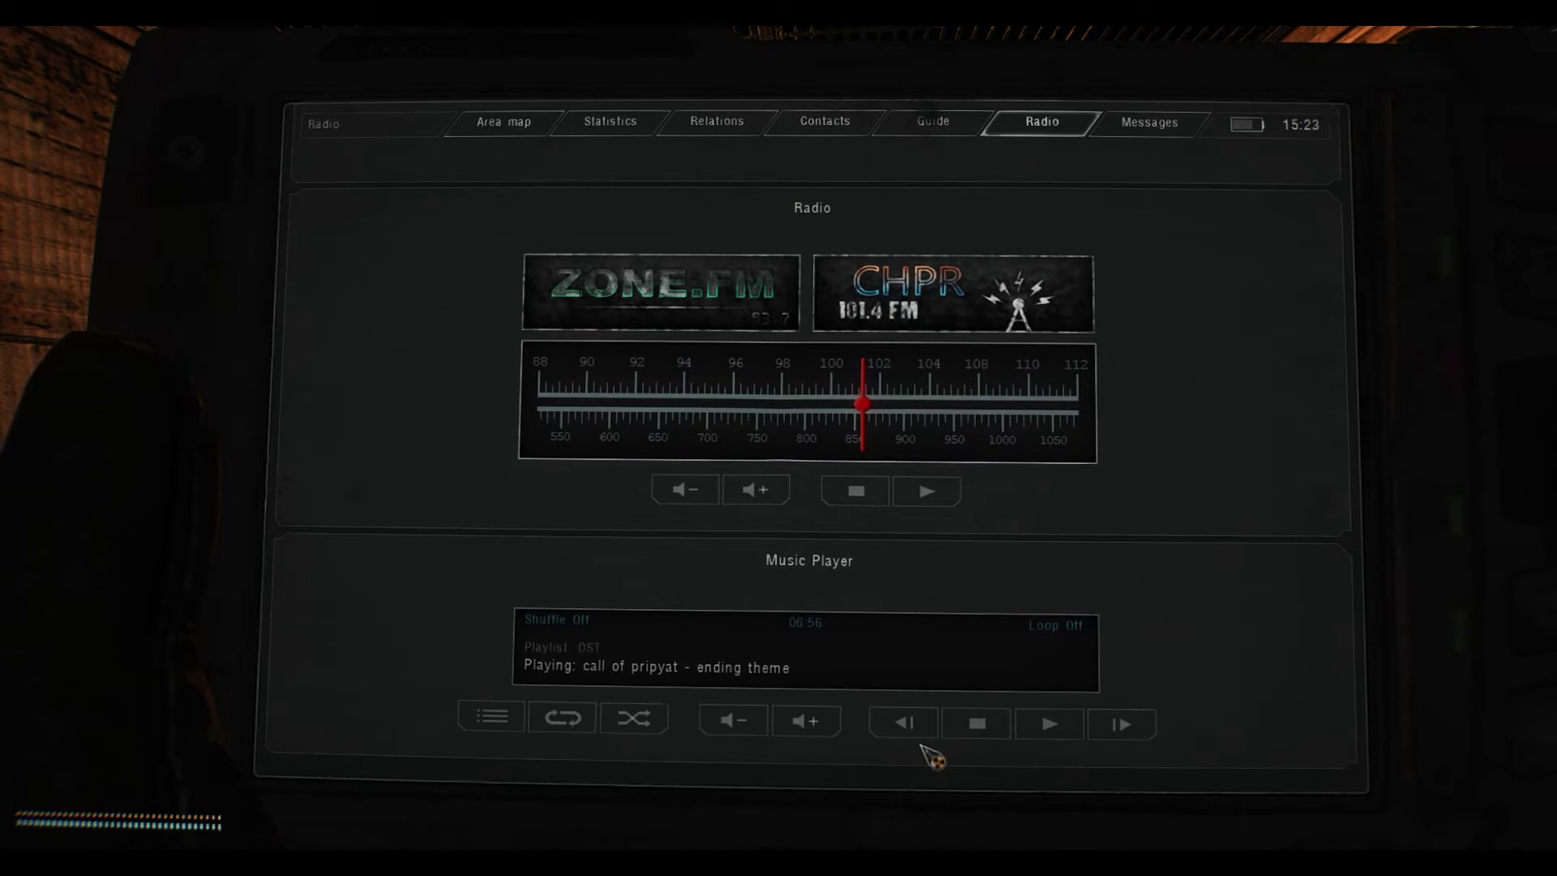
click(1120, 722)
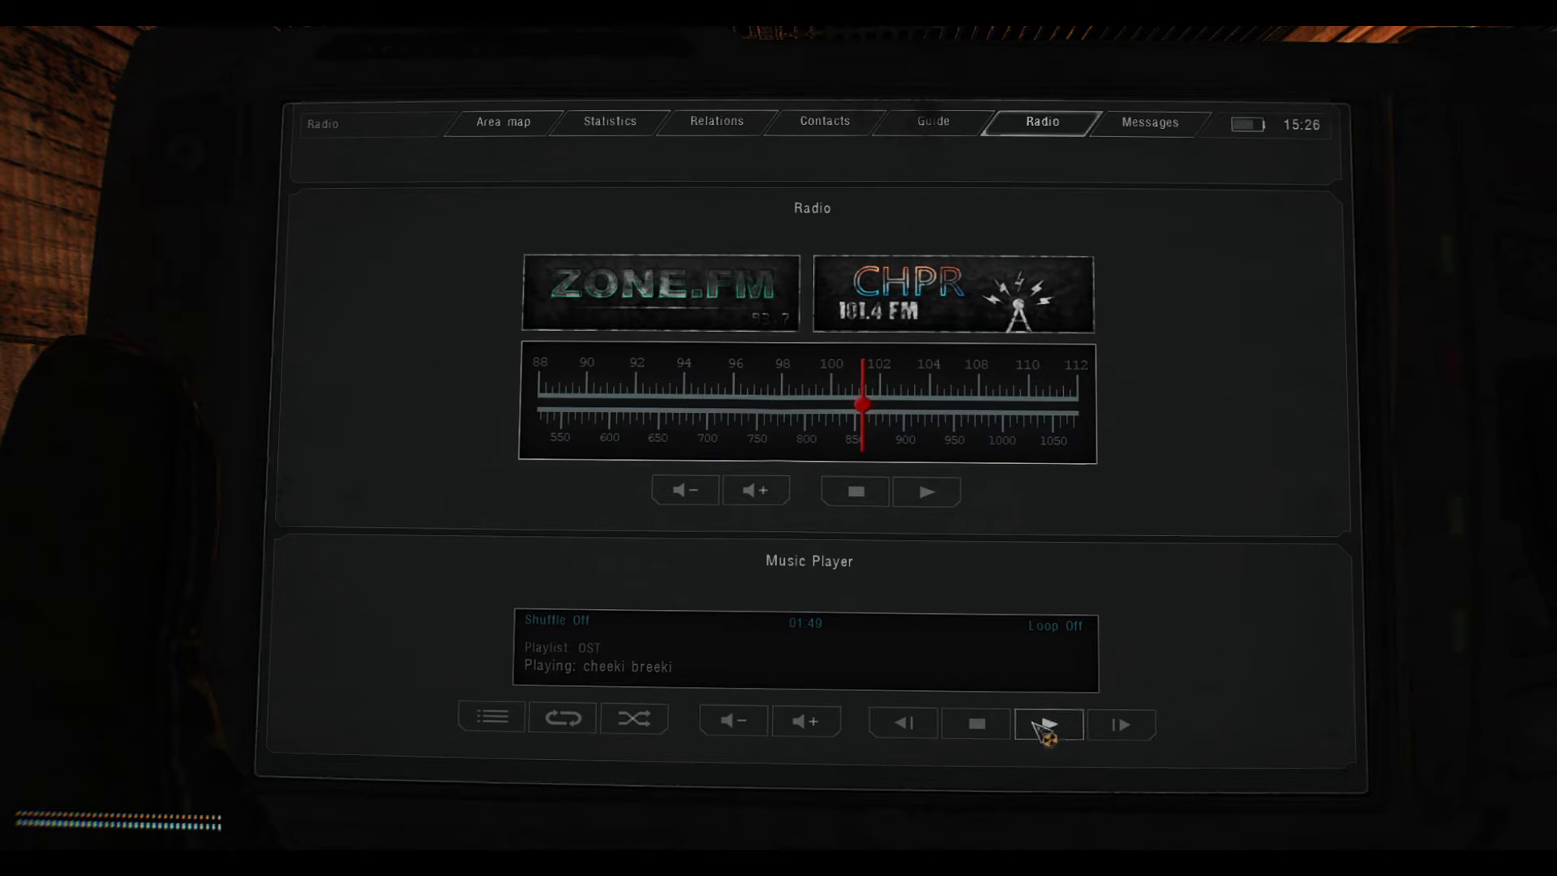
click(1120, 725)
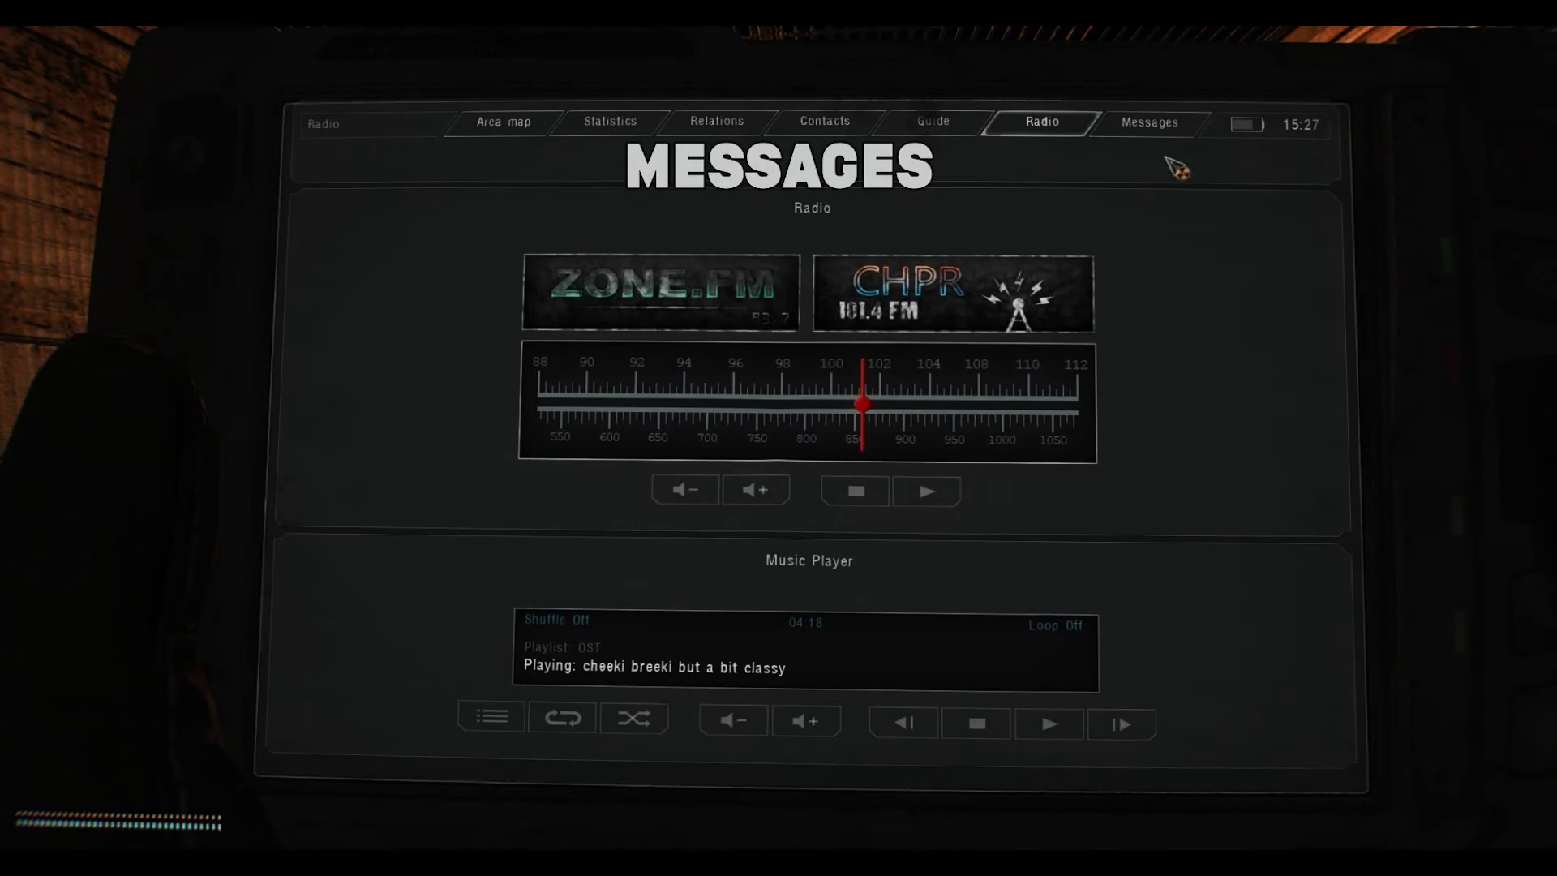
Step: View the message history, then return the PDA to the area map with M
click(1151, 123)
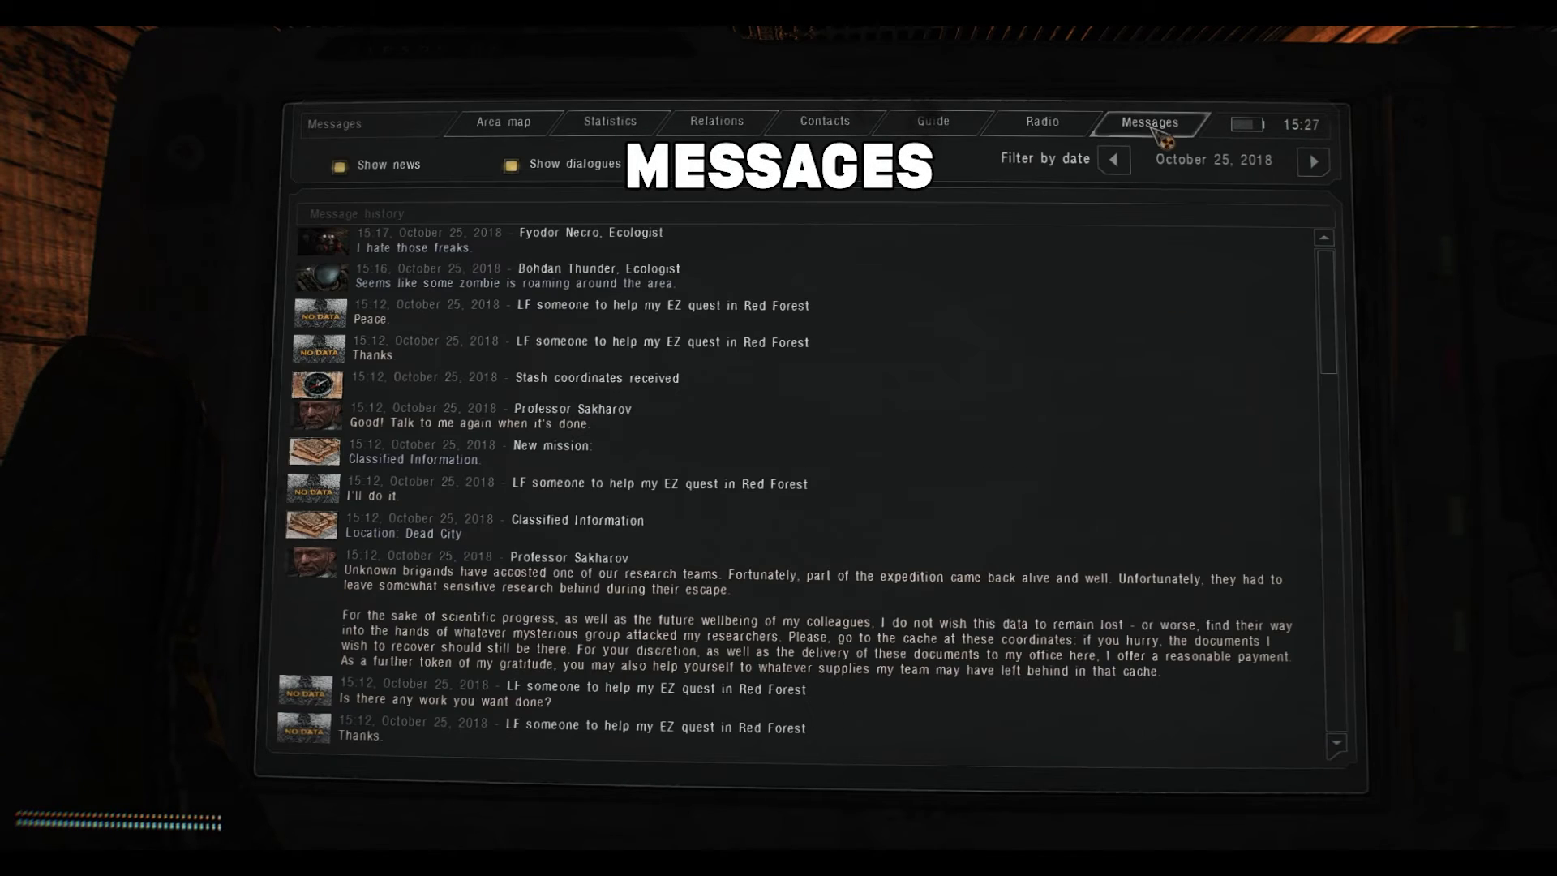
scroll(880, 475, down, 5)
scroll(1035, 498, down, 5)
scroll(1035, 497, down, 5)
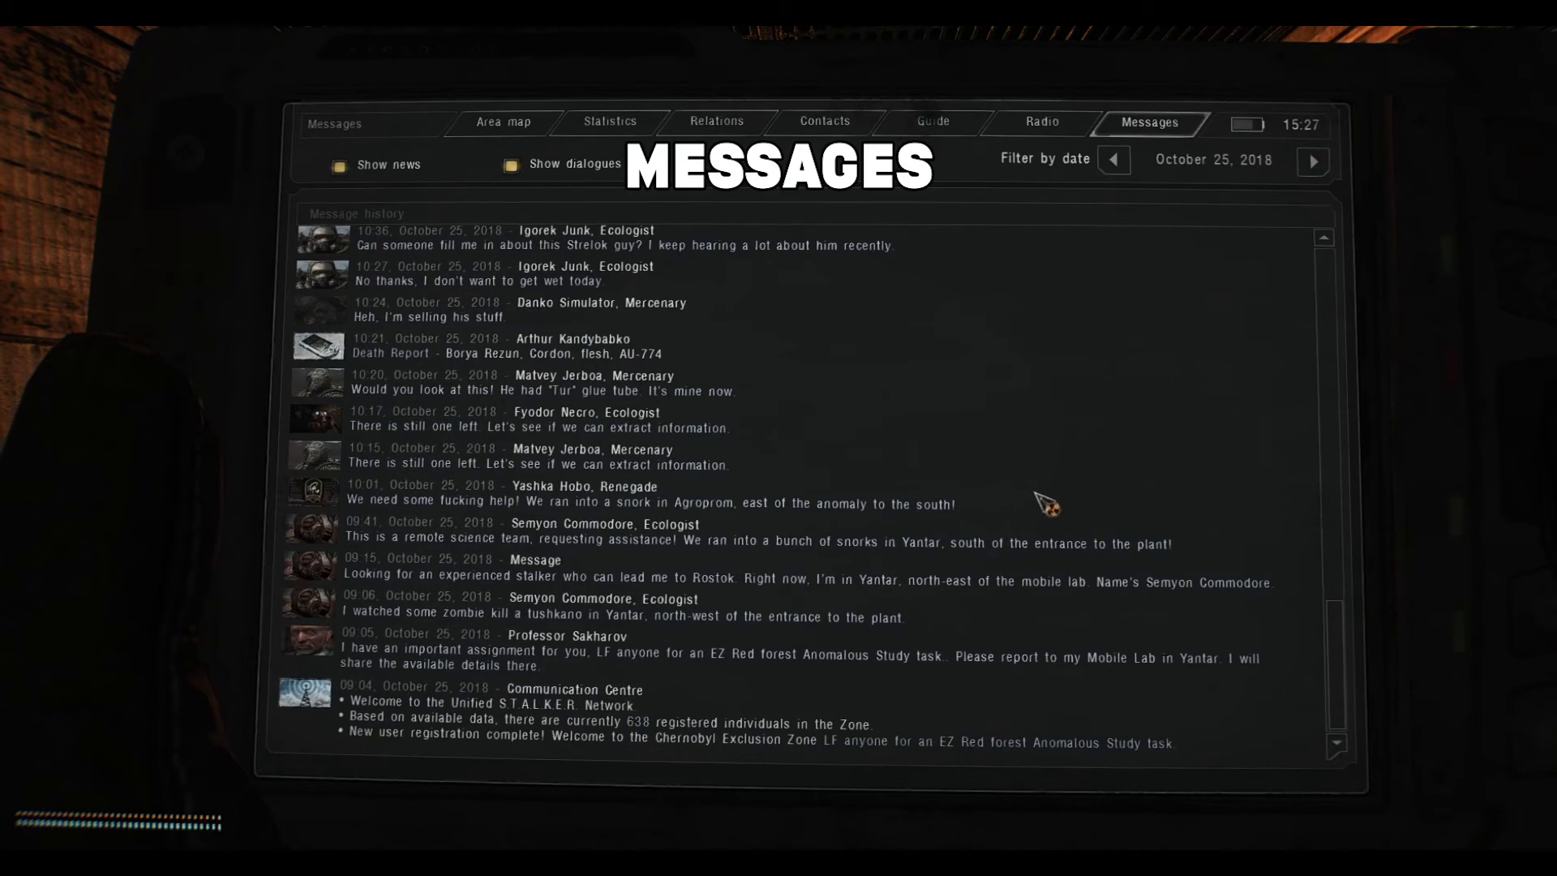
scroll(1043, 492, up, 8)
scroll(1010, 468, up, 5)
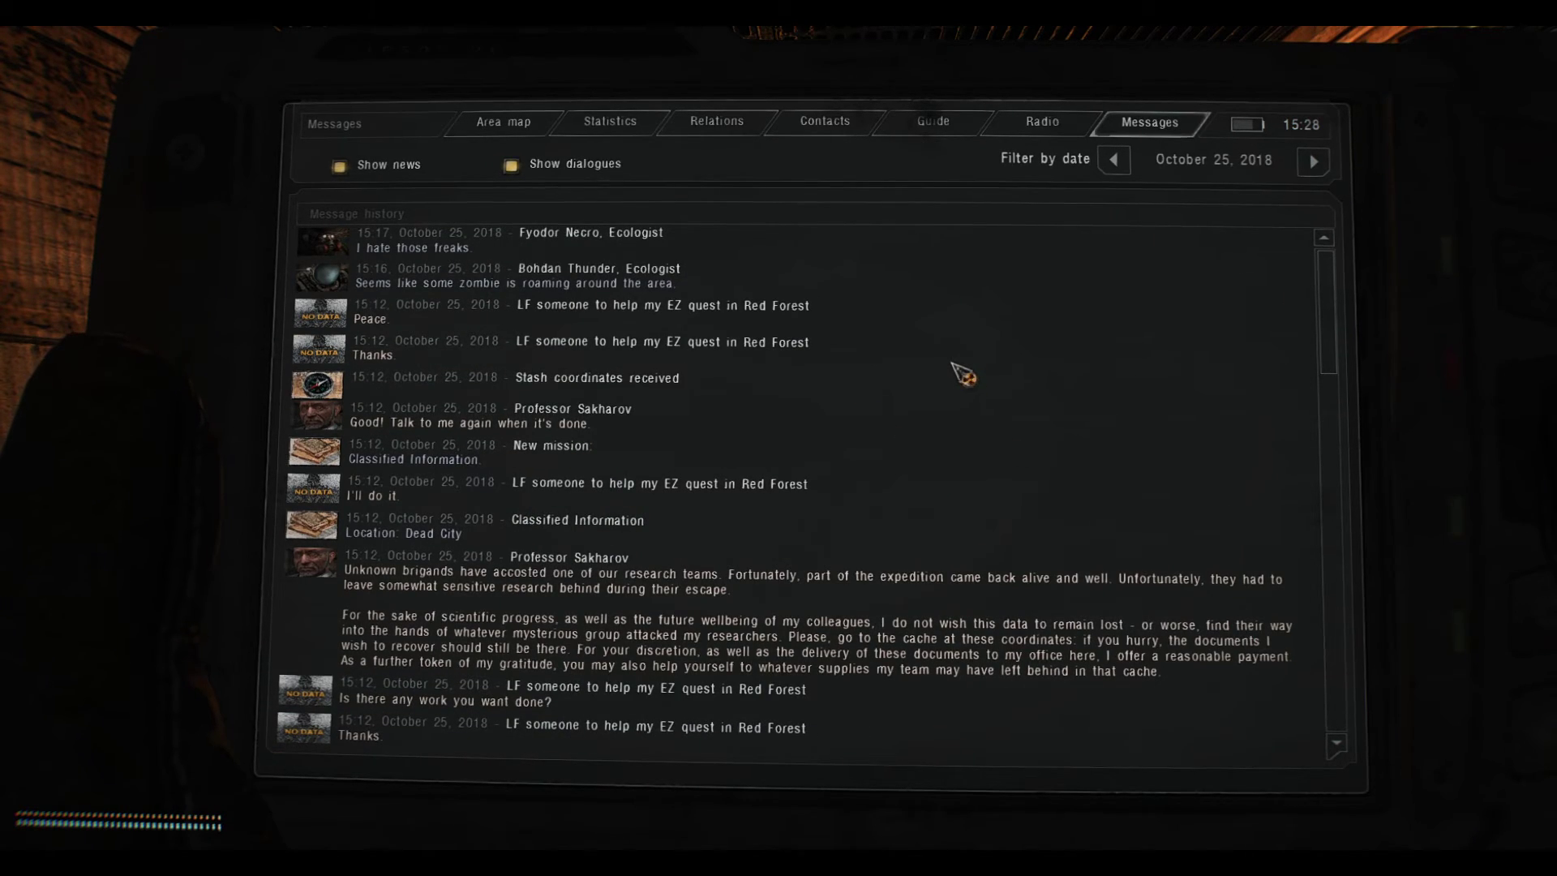
key(m)
key(m)
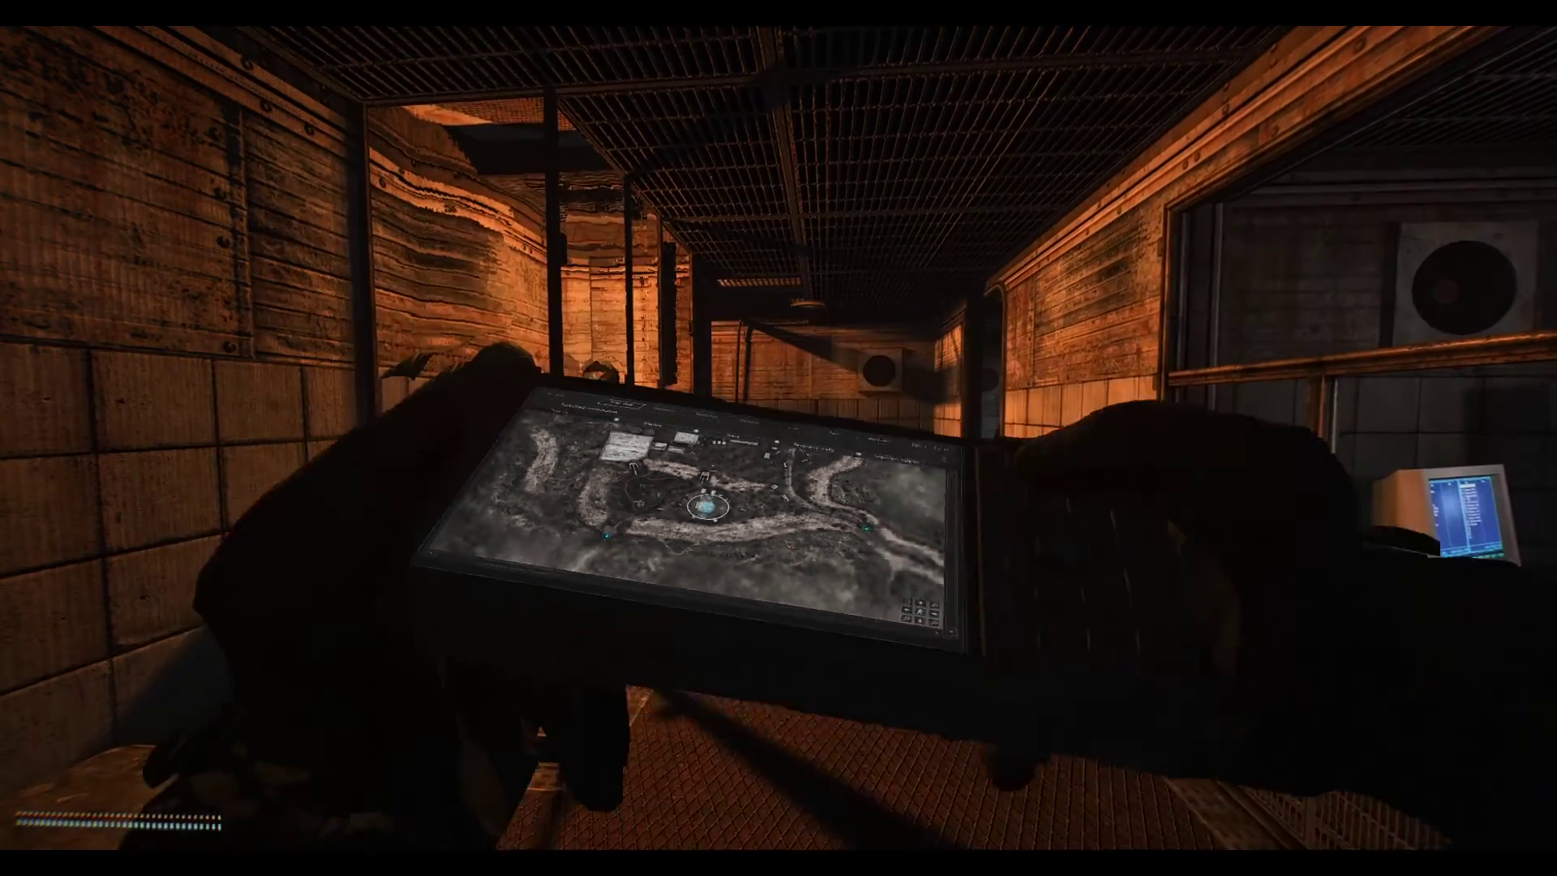